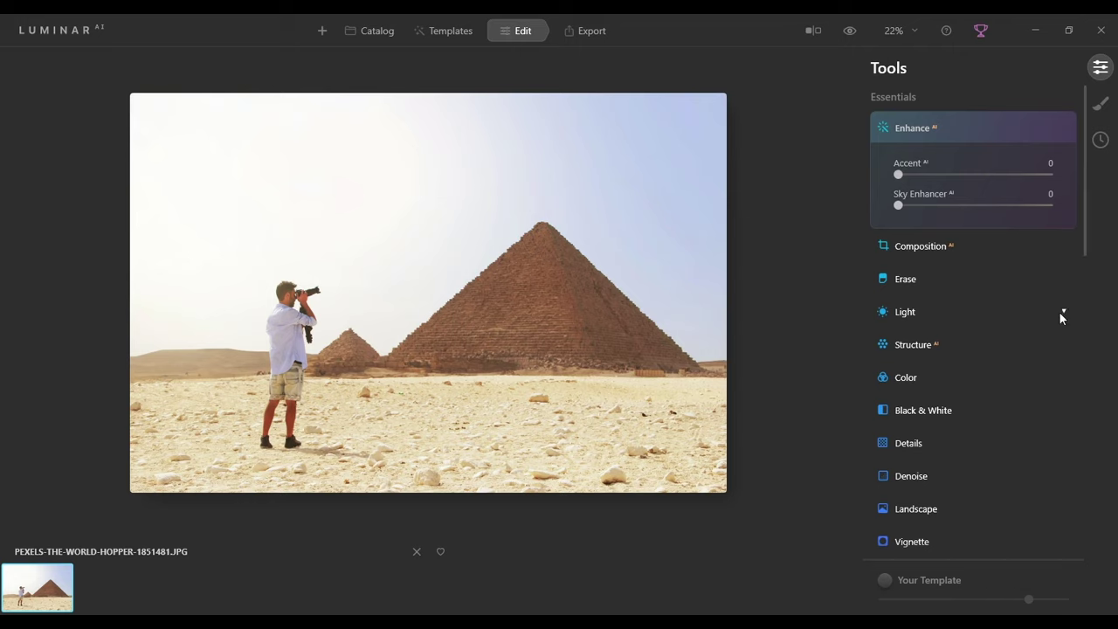
- Set Enhance AI Accent to 46, trying Sky Enhancer but leaving it at 0
left_click_drag(902, 172, 972, 175)
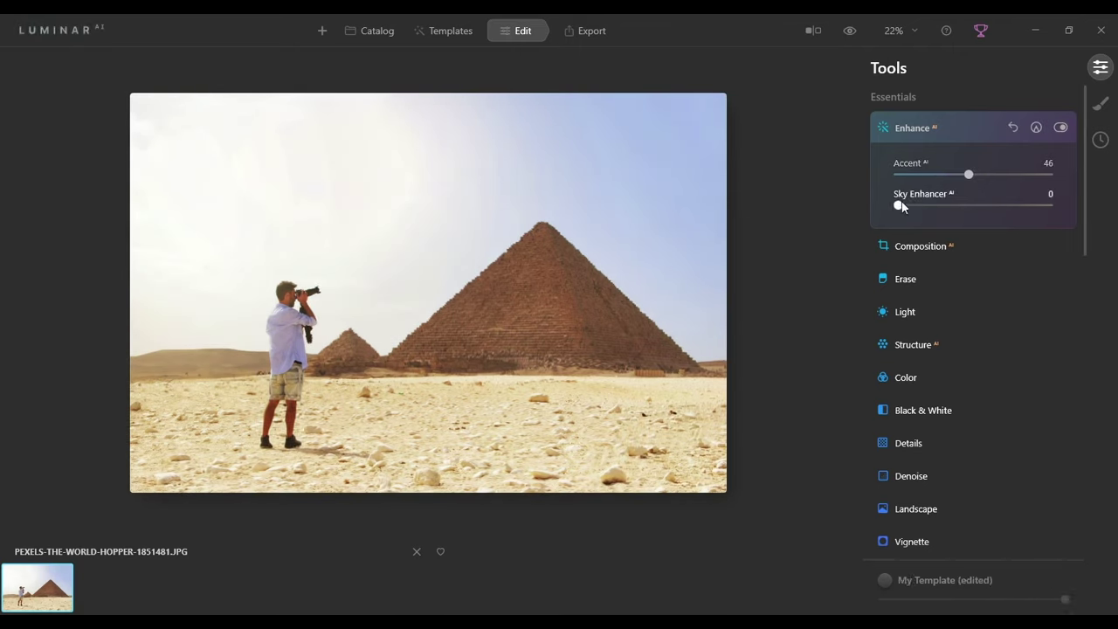
mouse_move(899, 205)
left_mouse_down()
mouse_move(931, 208)
mouse_move(879, 203)
left_mouse_up()
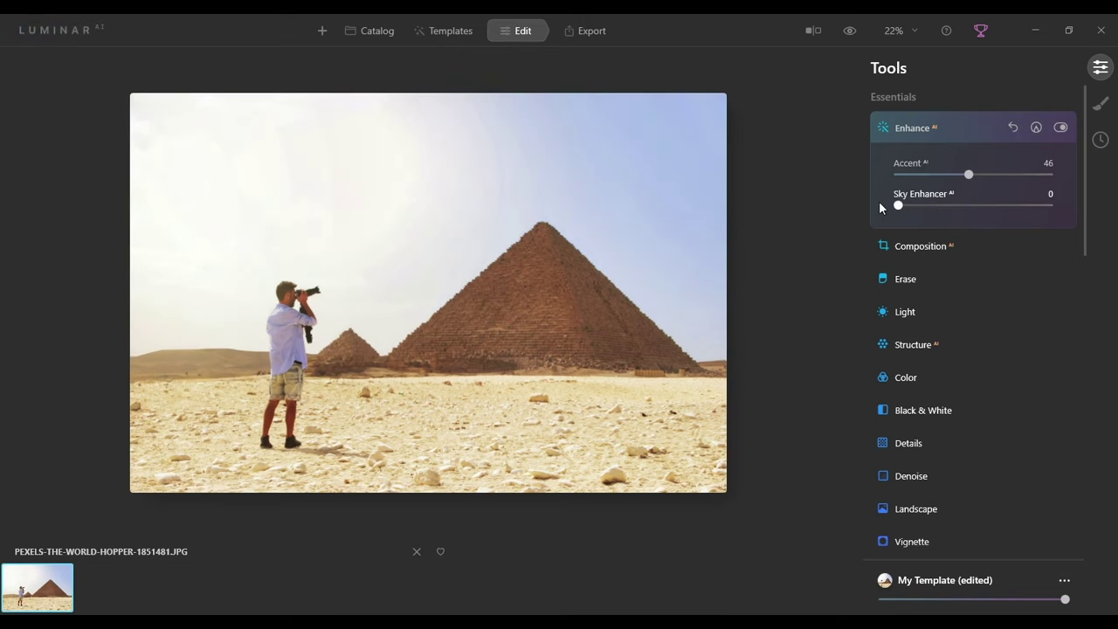
- Open the Sky AI tool and its sky selection list
scroll(960, 297, "down", 1)
scroll(961, 296, "down", 4)
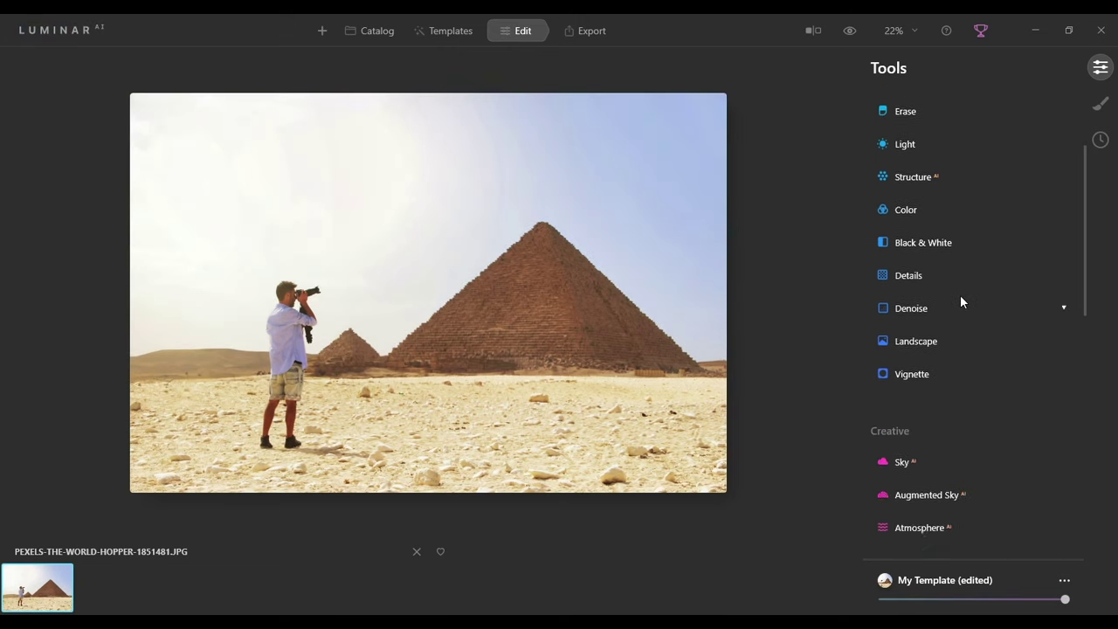
scroll(961, 296, "down", 1)
scroll(961, 296, "down", 2)
scroll(961, 292, "down", 1)
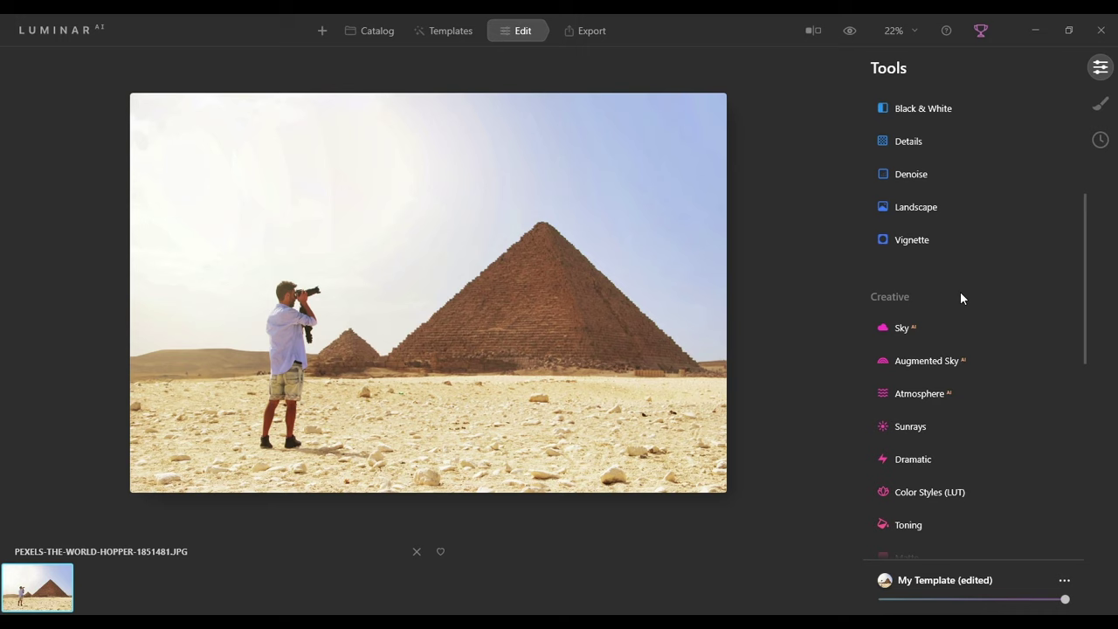
left_click(903, 330)
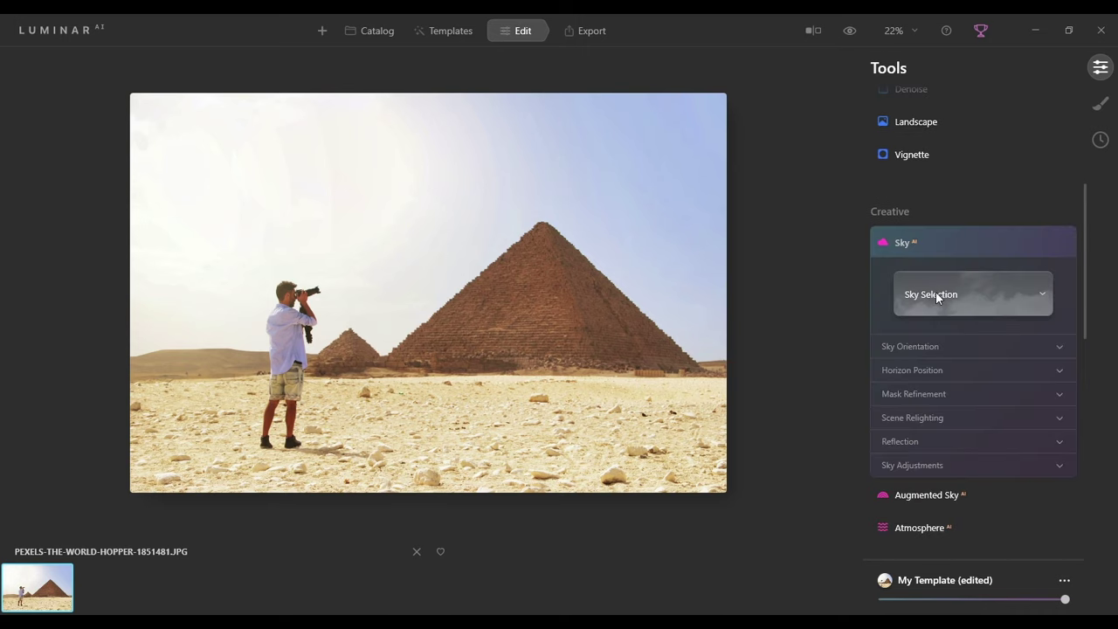
left_click(1039, 293)
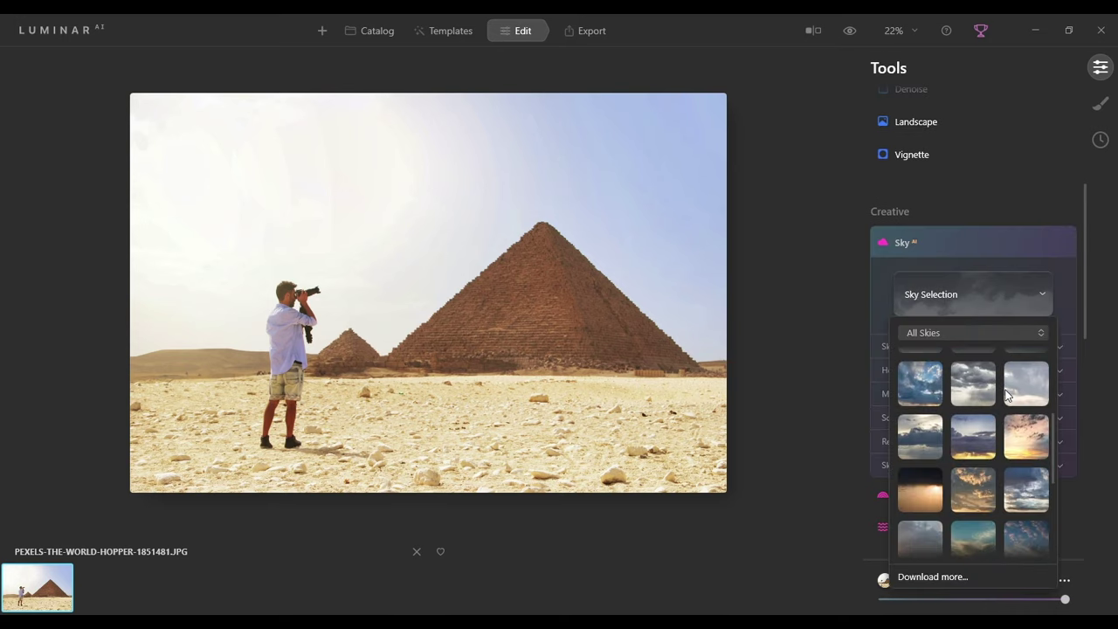
- Replace the sky with Sunset Clouds 3 from the All Skies grid
scroll(1007, 395, "down", 1)
scroll(1007, 394, "down", 1)
scroll(1006, 395, "down", 1)
scroll(1006, 394, "down", 1)
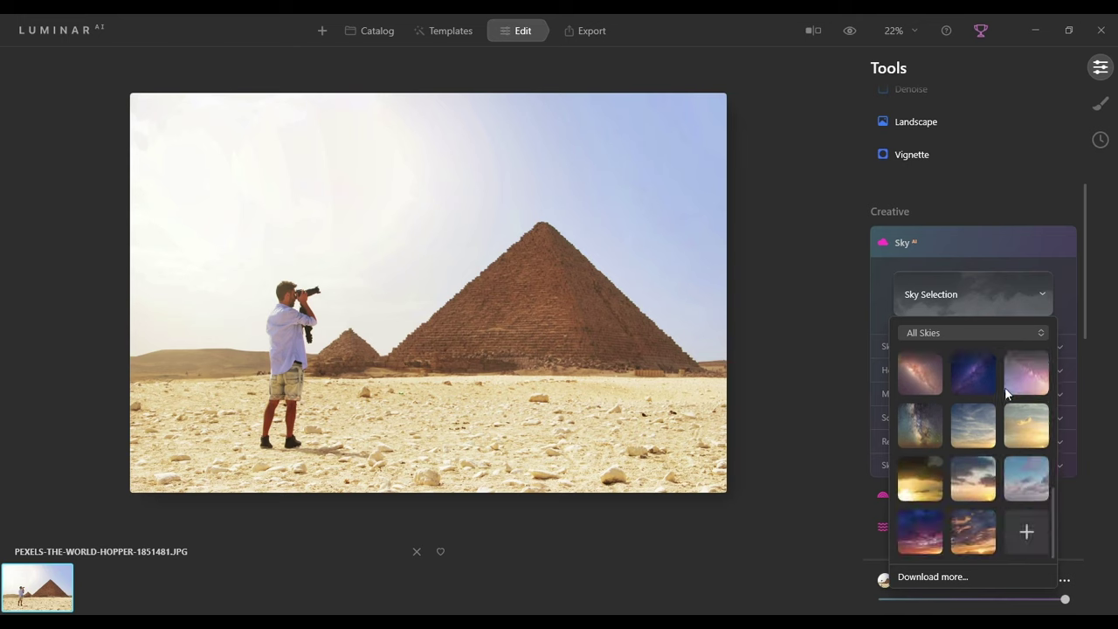
left_click(967, 535)
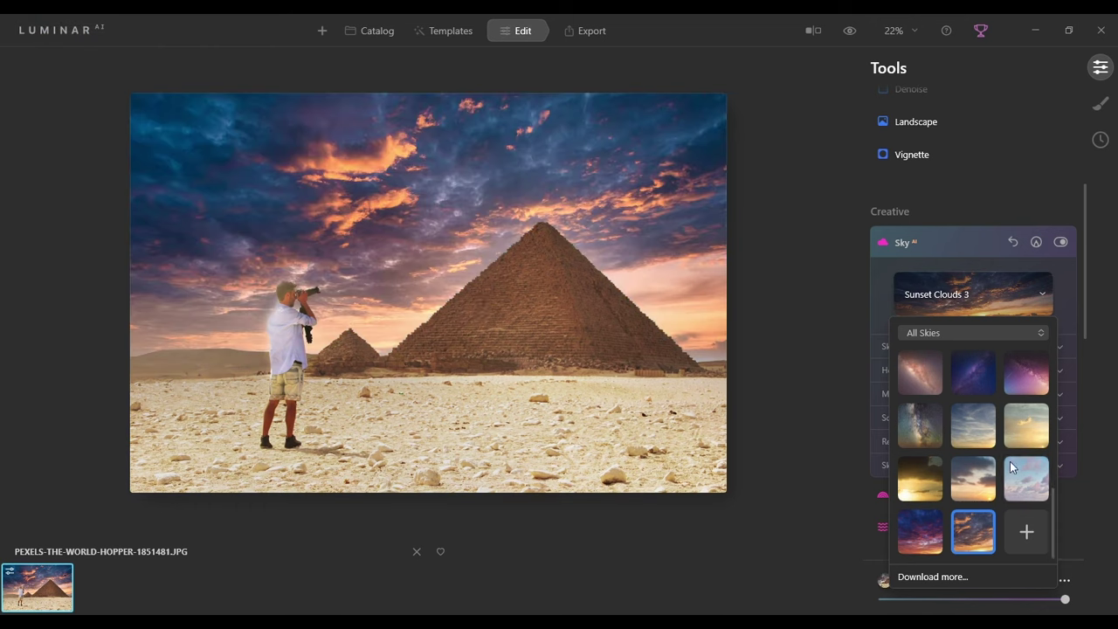
left_click(1038, 288)
- Test the sky reflection's Water Blur and Reflection Amount, leaving no reflection on the ground
scroll(958, 415, "down", 1)
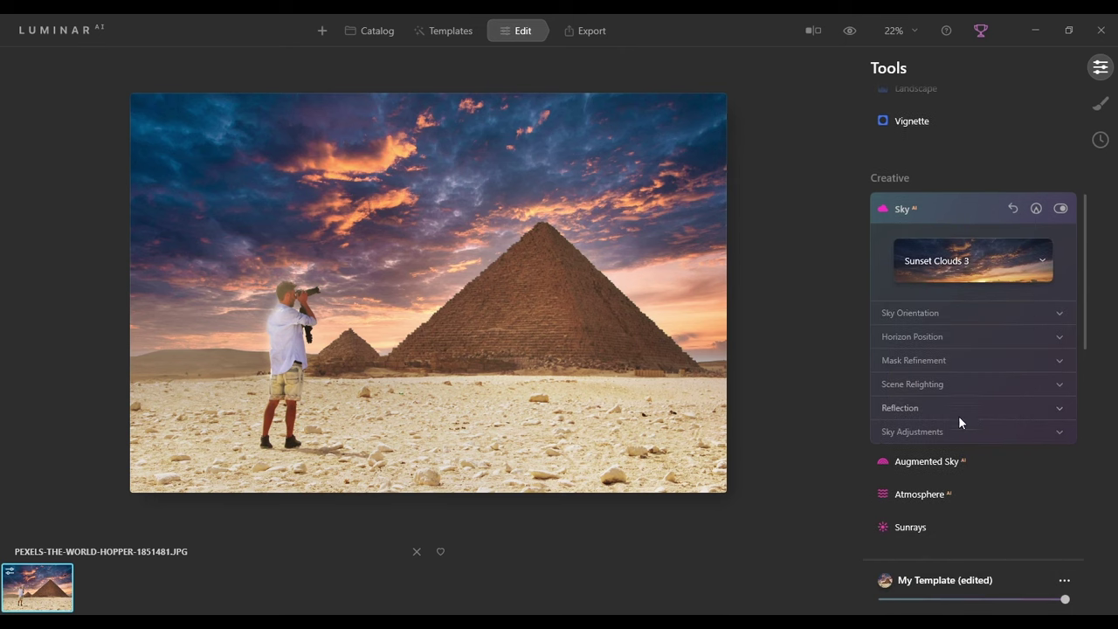
left_click(1059, 432)
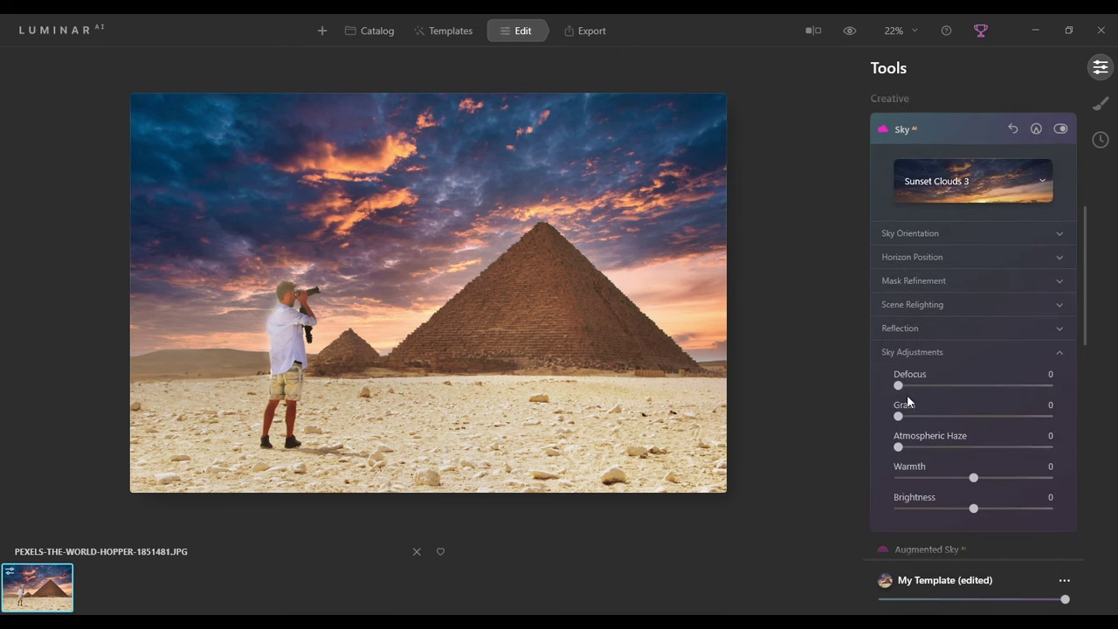
left_click(1056, 354)
left_click(1058, 326)
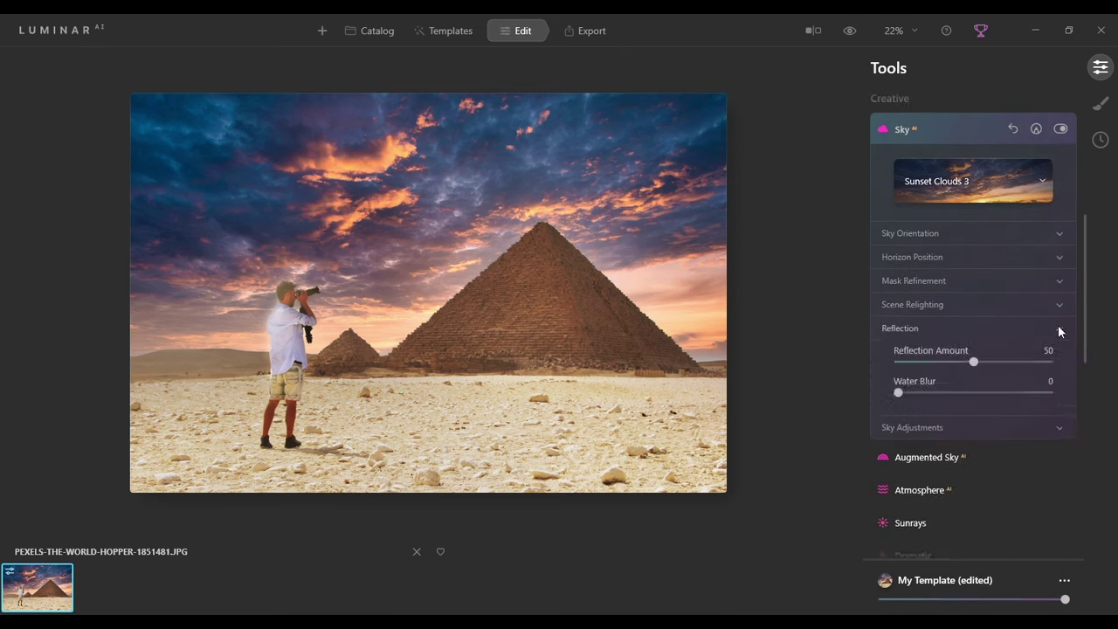
mouse_move(909, 392)
left_mouse_down()
mouse_move(1019, 393)
mouse_move(898, 393)
left_mouse_up()
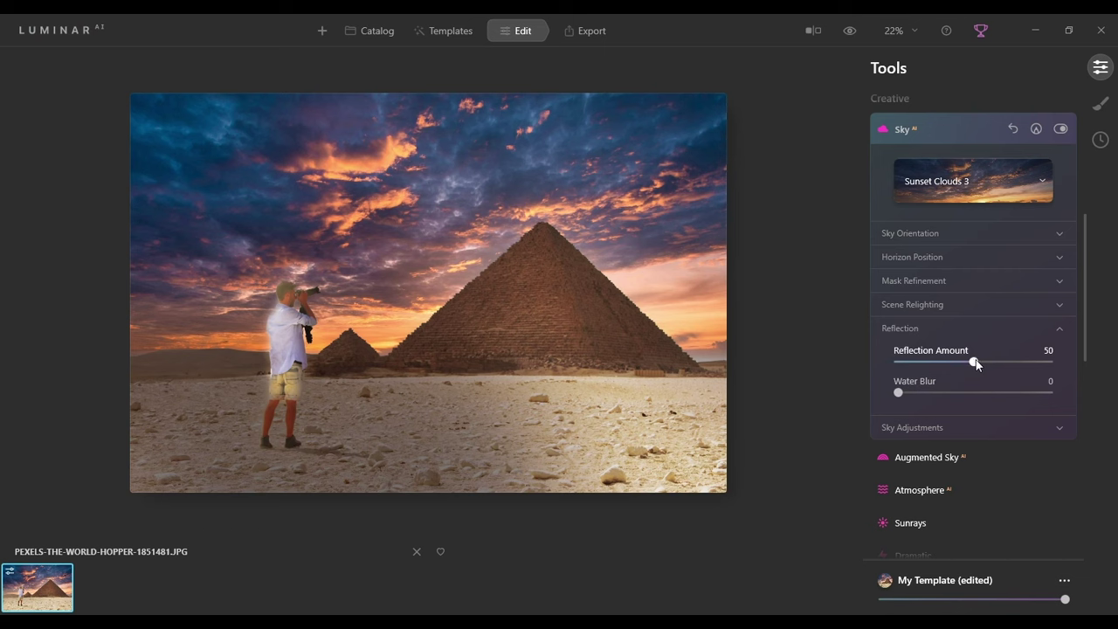
left_click_drag(975, 362, 885, 357)
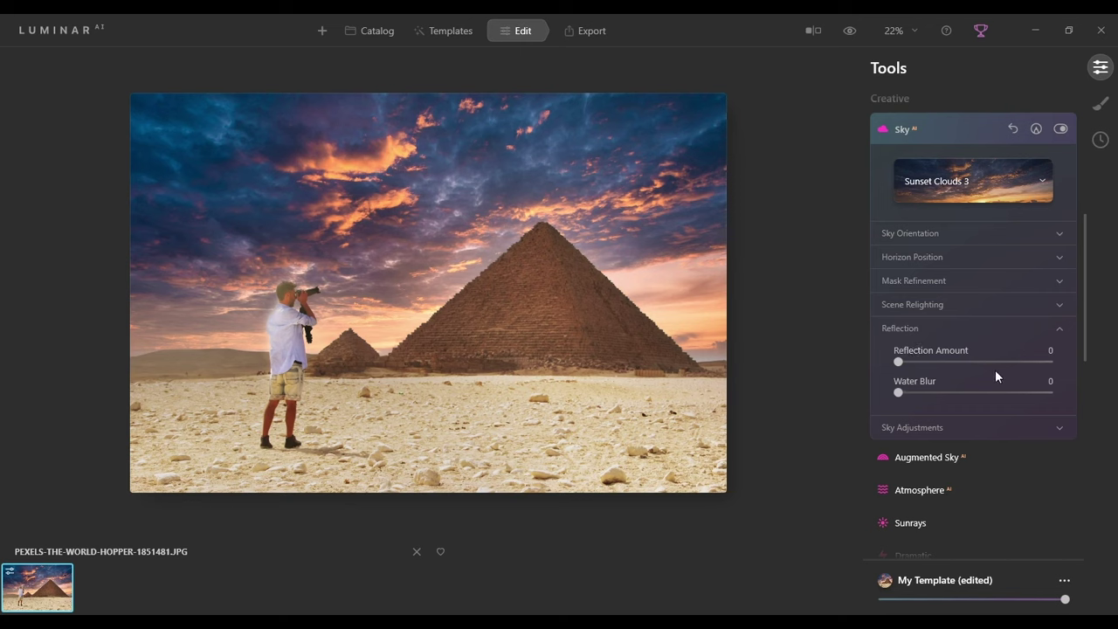
- Switch the replacement sky to Sunset 2
left_click(1042, 183)
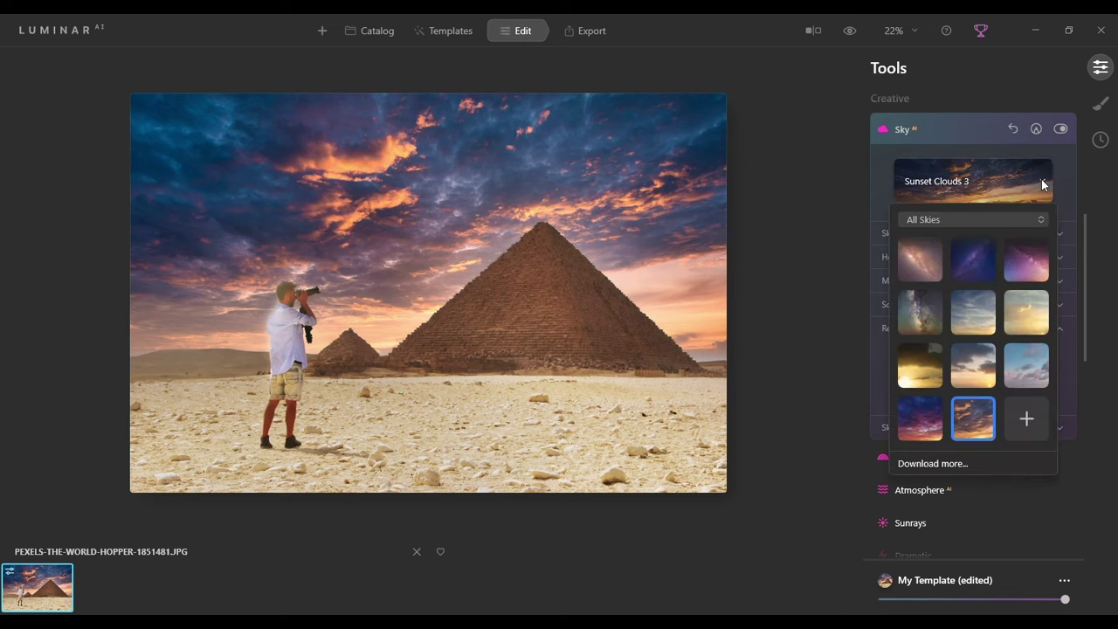
left_click(1039, 318)
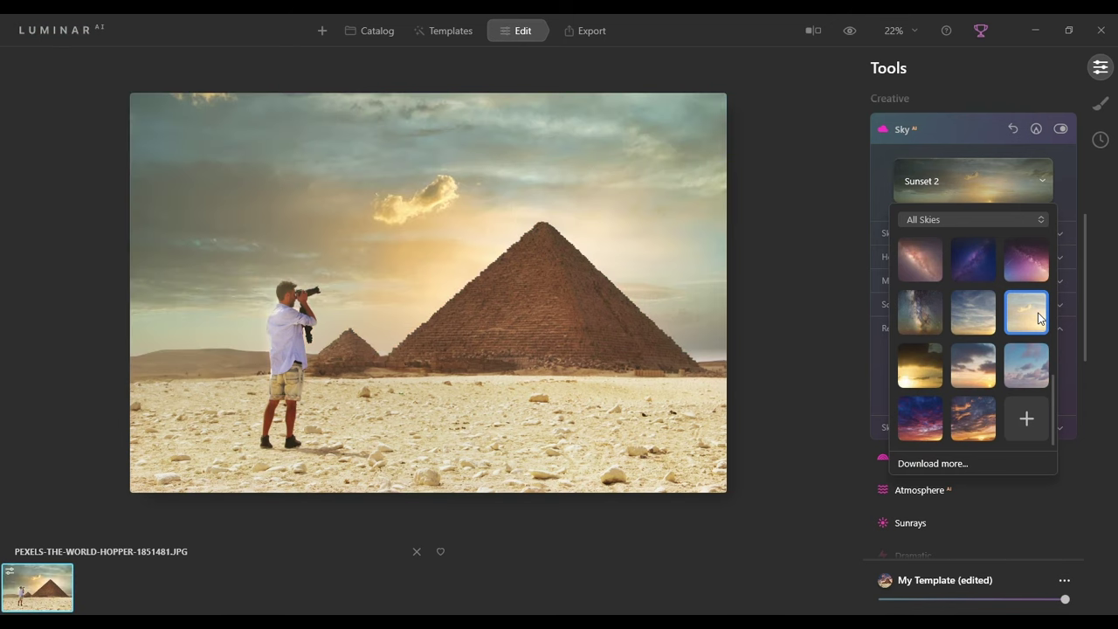
left_click(1043, 186)
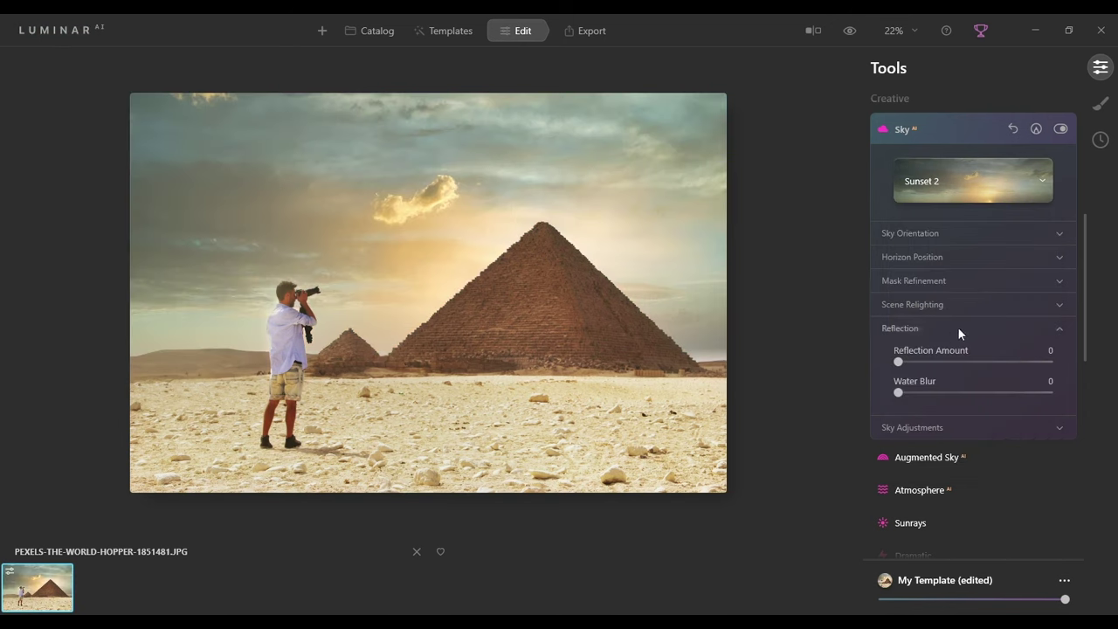
- Set Scene Relighting to strength 36, saturation 13, human 30, checking the man at 100%
left_click(1057, 303)
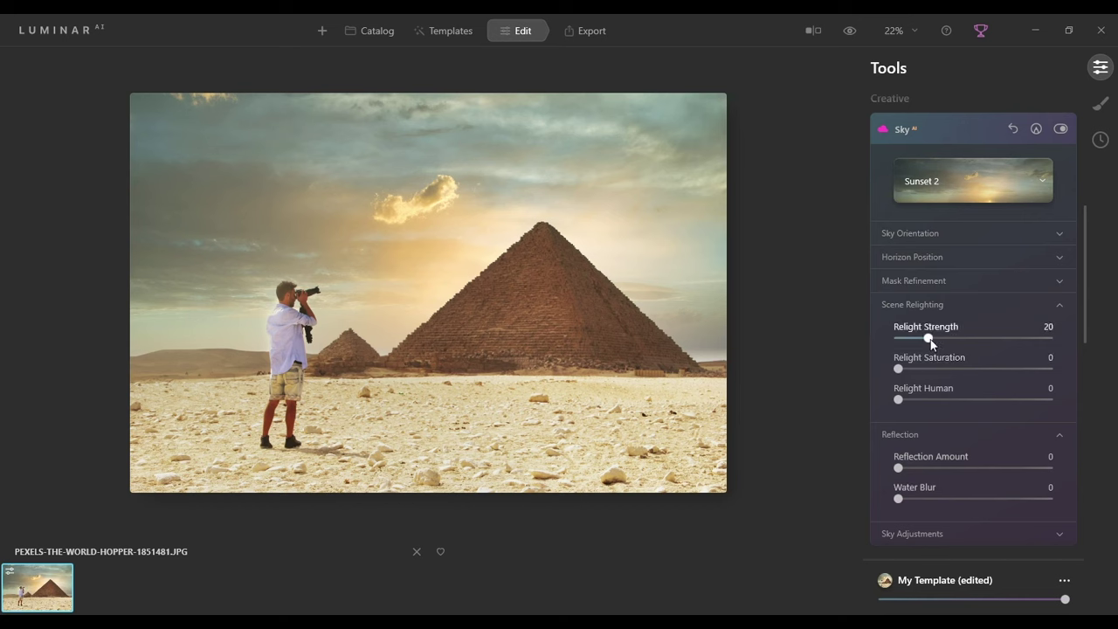
mouse_move(930, 343)
left_mouse_down()
mouse_move(947, 343)
mouse_move(917, 368)
mouse_move(947, 398)
left_mouse_up()
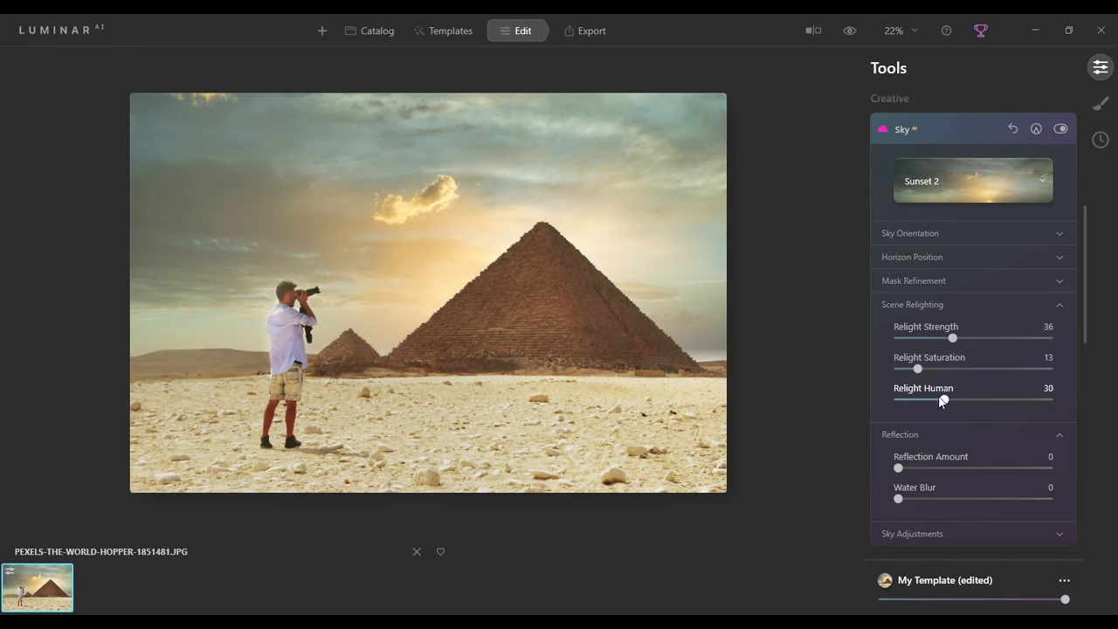
double_click(283, 302)
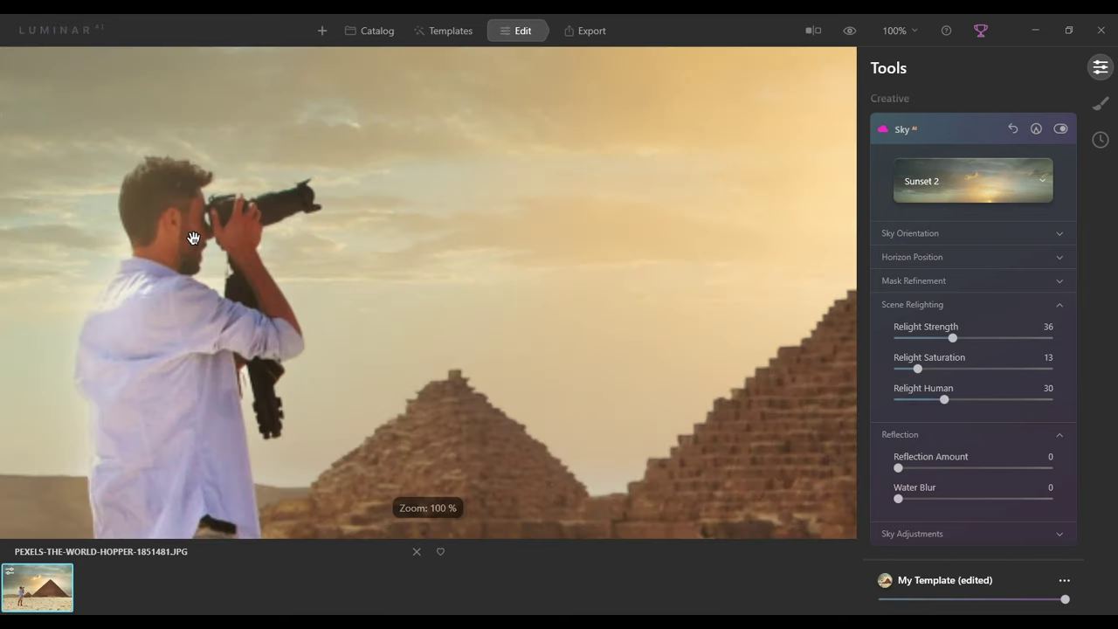
mouse_move(185, 232)
left_mouse_down()
mouse_move(393, 237)
mouse_move(426, 248)
left_mouse_up()
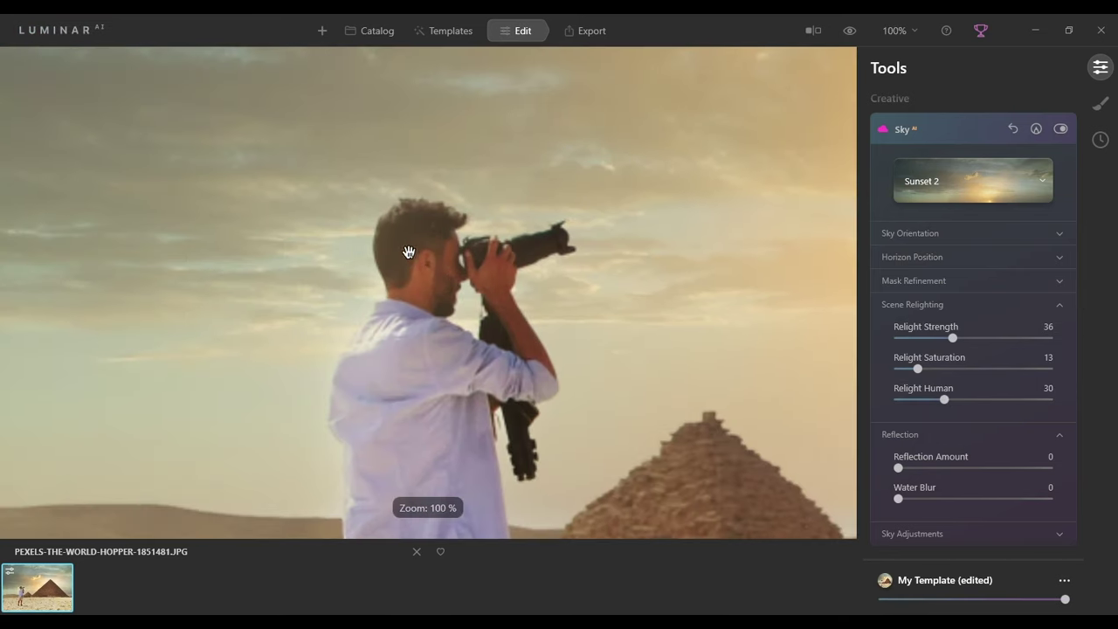
mouse_move(437, 380)
left_mouse_down()
mouse_move(451, 190)
mouse_move(433, 210)
left_mouse_up()
double_click(433, 210)
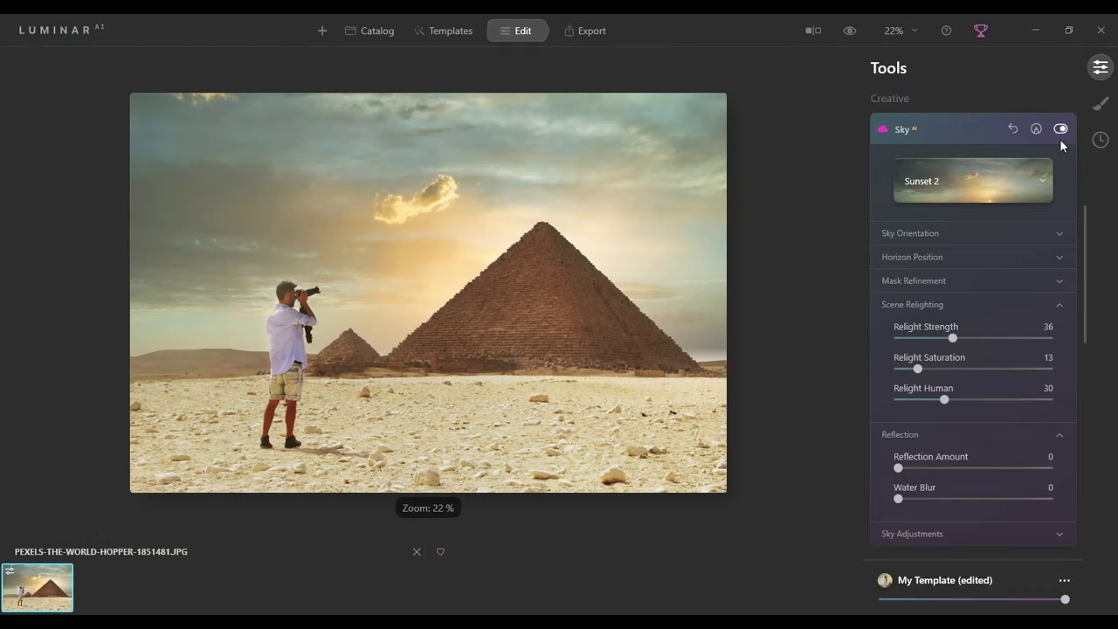
- Open Augmented Sky AI and its sky object selection
scroll(961, 350, "up", 2)
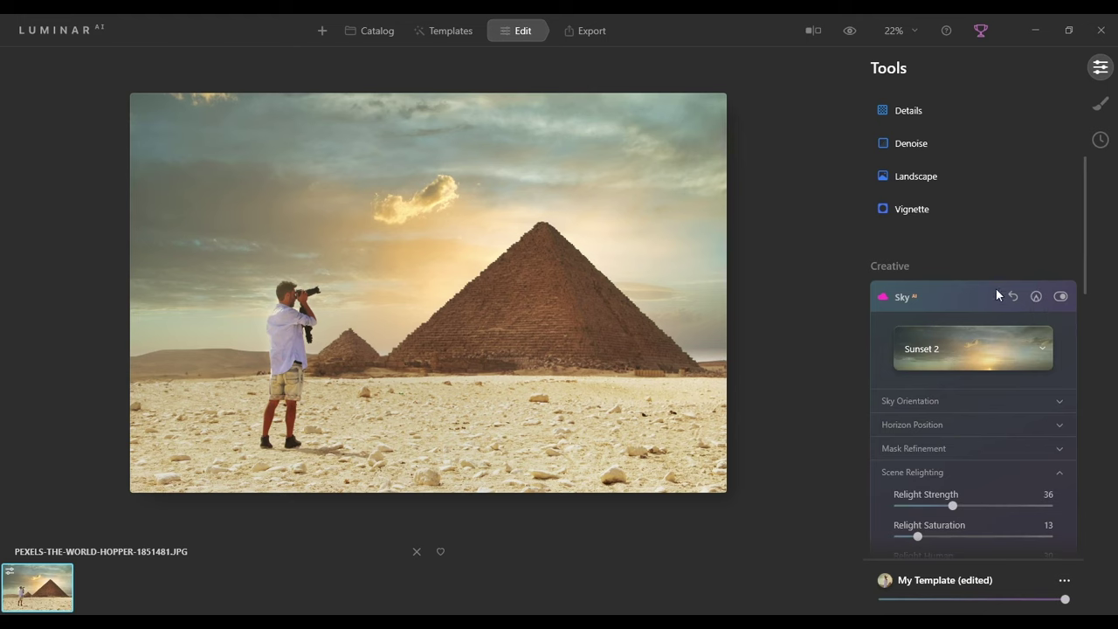
scroll(979, 284, "down", 3)
scroll(979, 284, "down", 2)
scroll(944, 450, "down", 1)
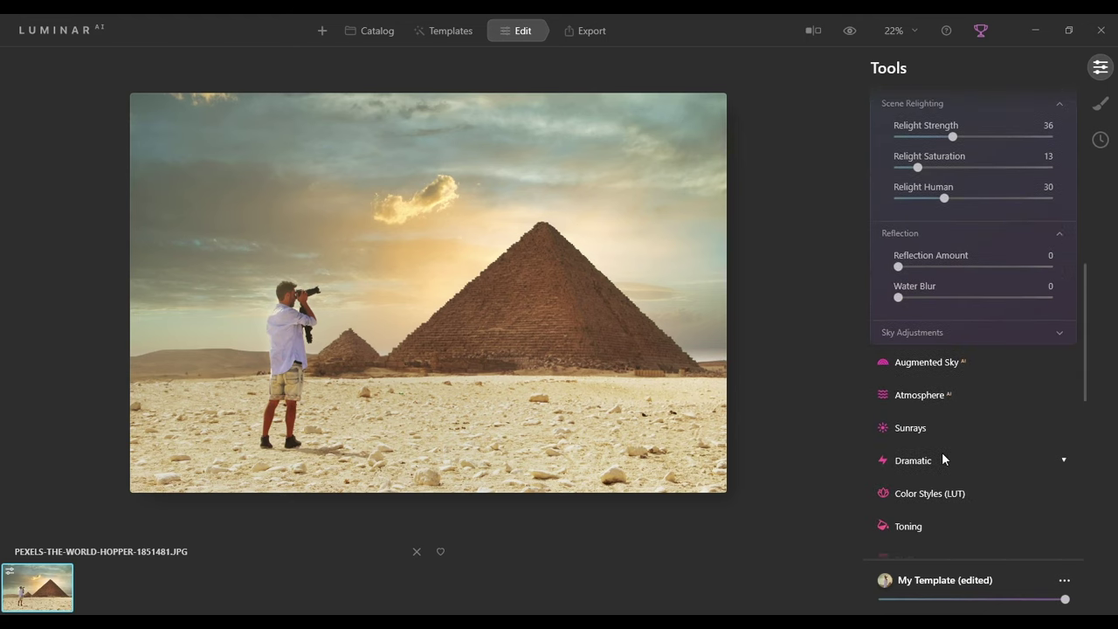
left_click(954, 362)
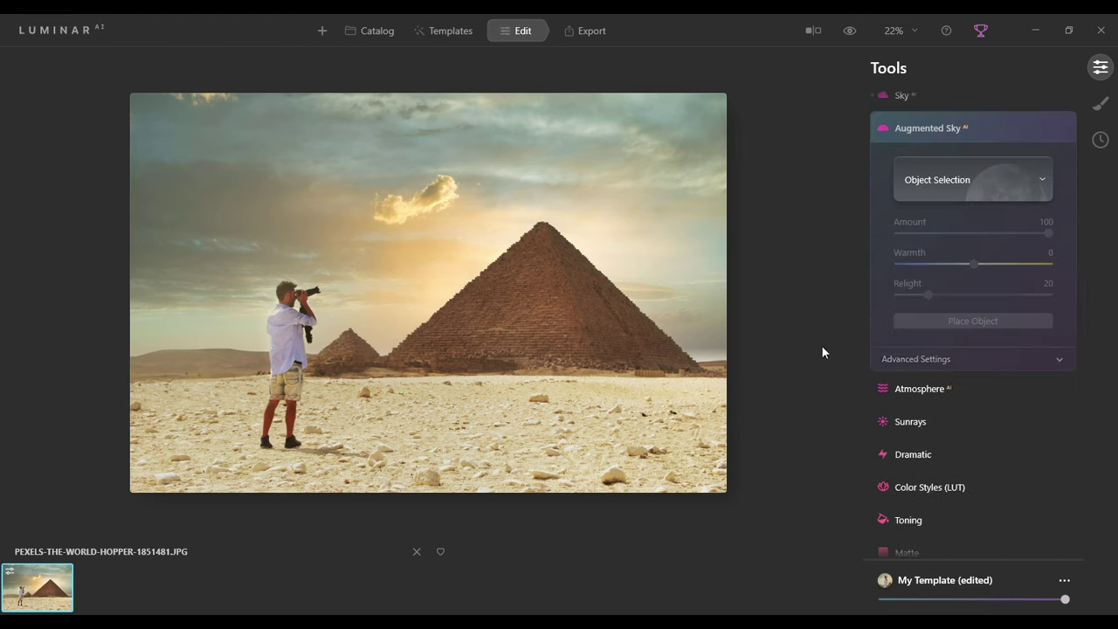
left_click(1042, 177)
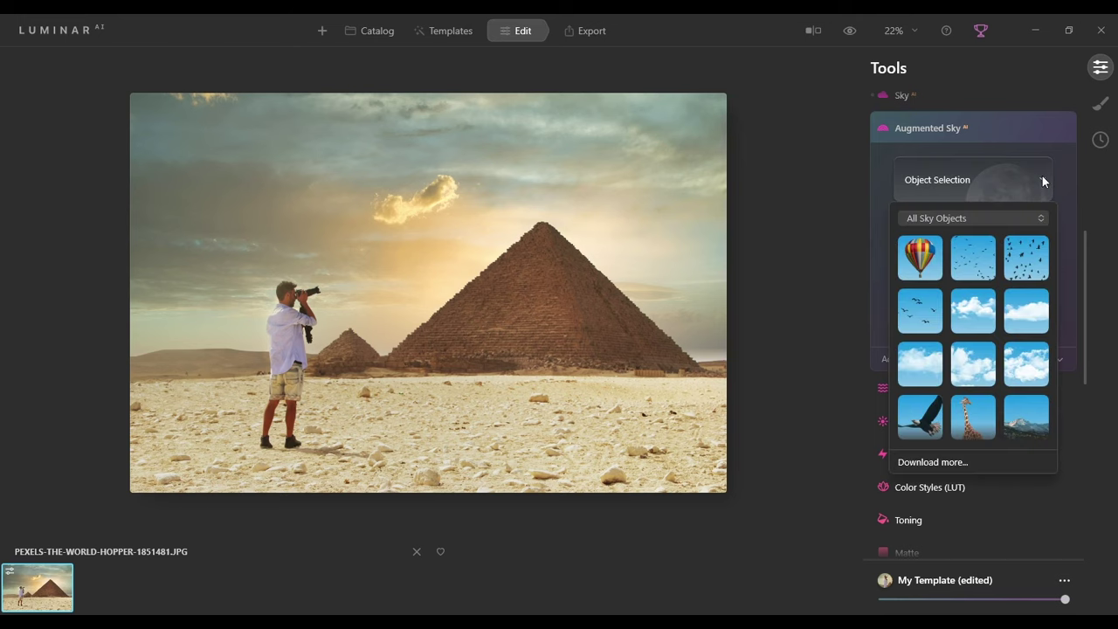
- Add the Clouds 2 object from All Sky Objects
scroll(1025, 277, "down", 5)
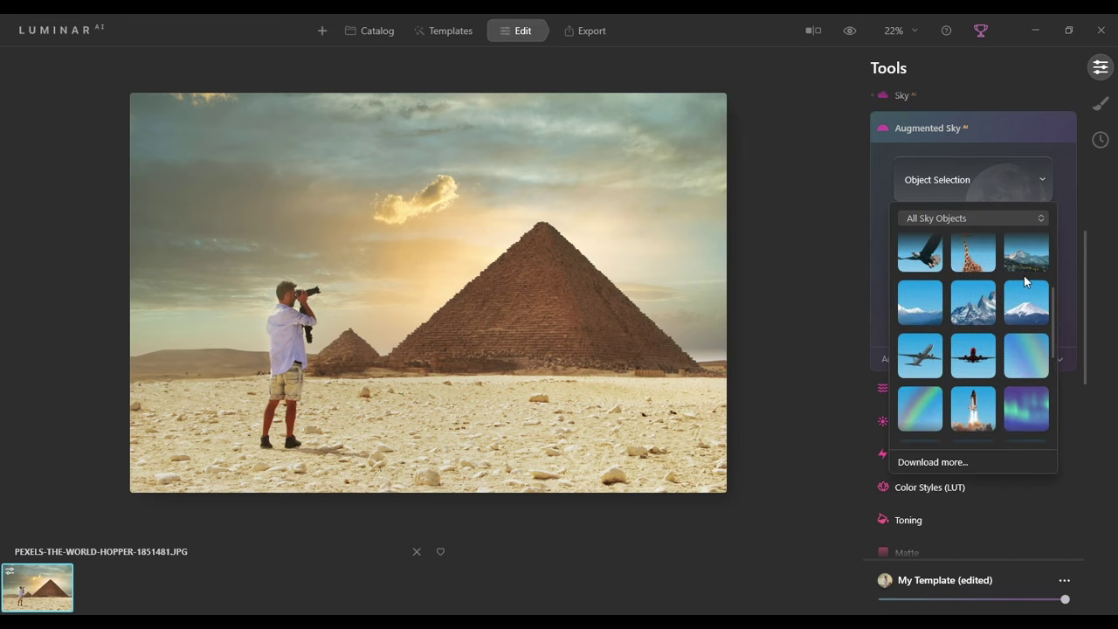
scroll(1024, 280, "down", 2)
scroll(1025, 280, "down", 2)
scroll(1025, 279, "down", 2)
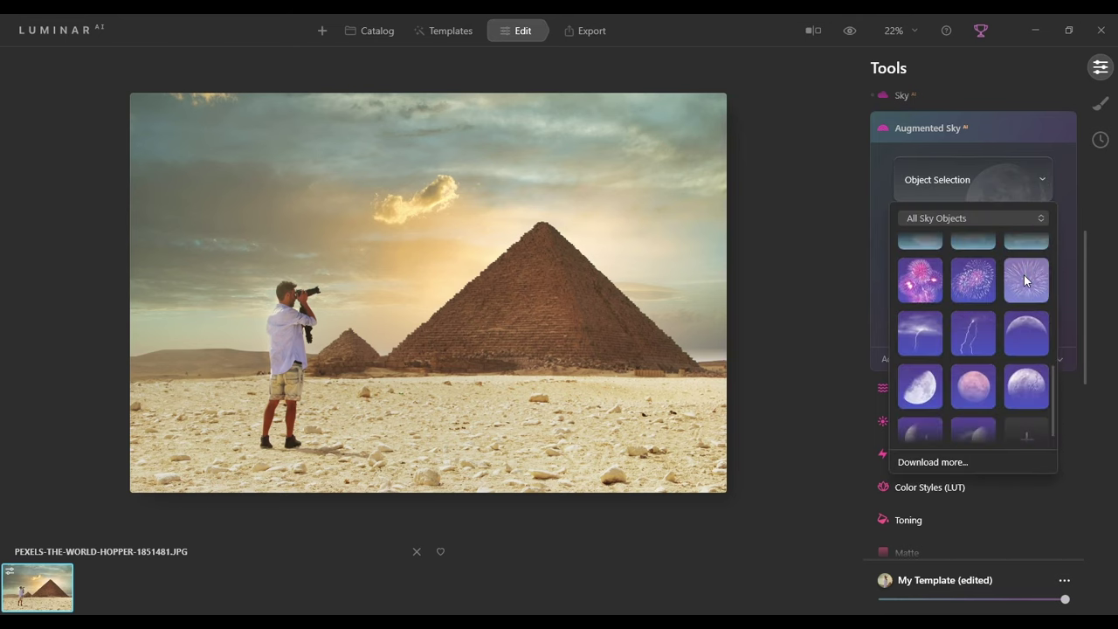
scroll(1024, 280, "down", 1)
scroll(1025, 279, "up", 2)
scroll(1025, 279, "up", 2)
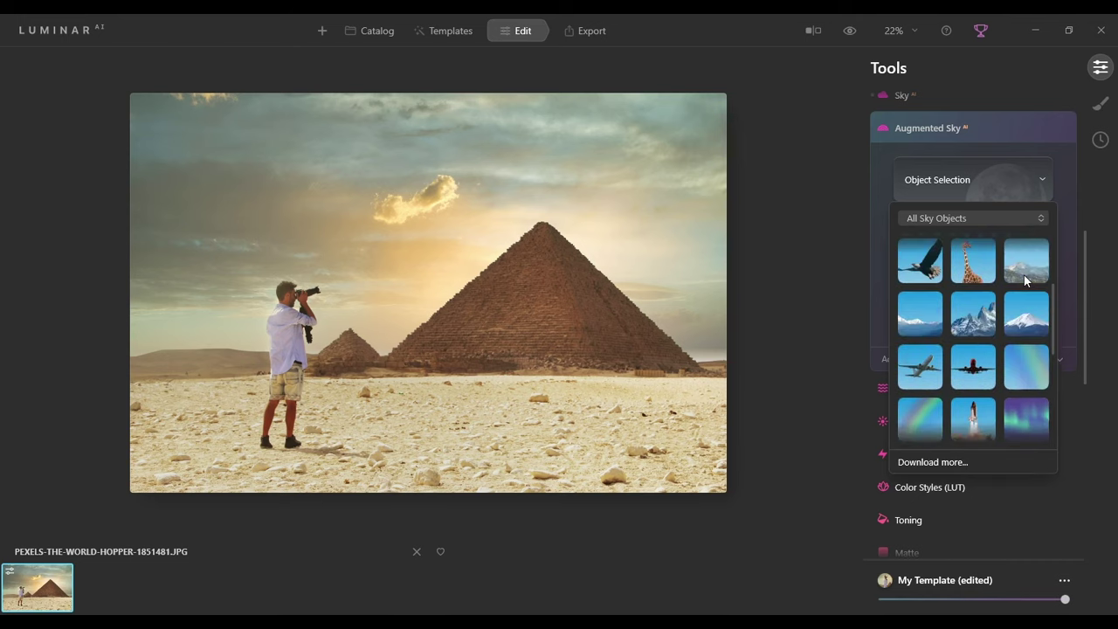
scroll(1024, 280, "up", 2)
scroll(1025, 280, "up", 2)
scroll(1025, 279, "up", 1)
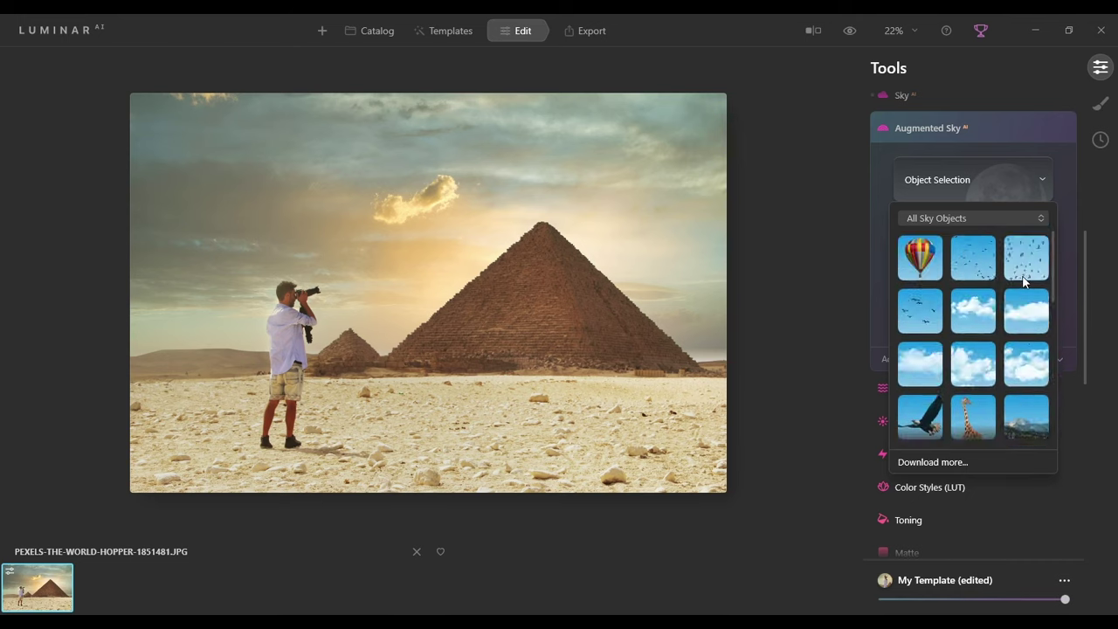
left_click(1024, 311)
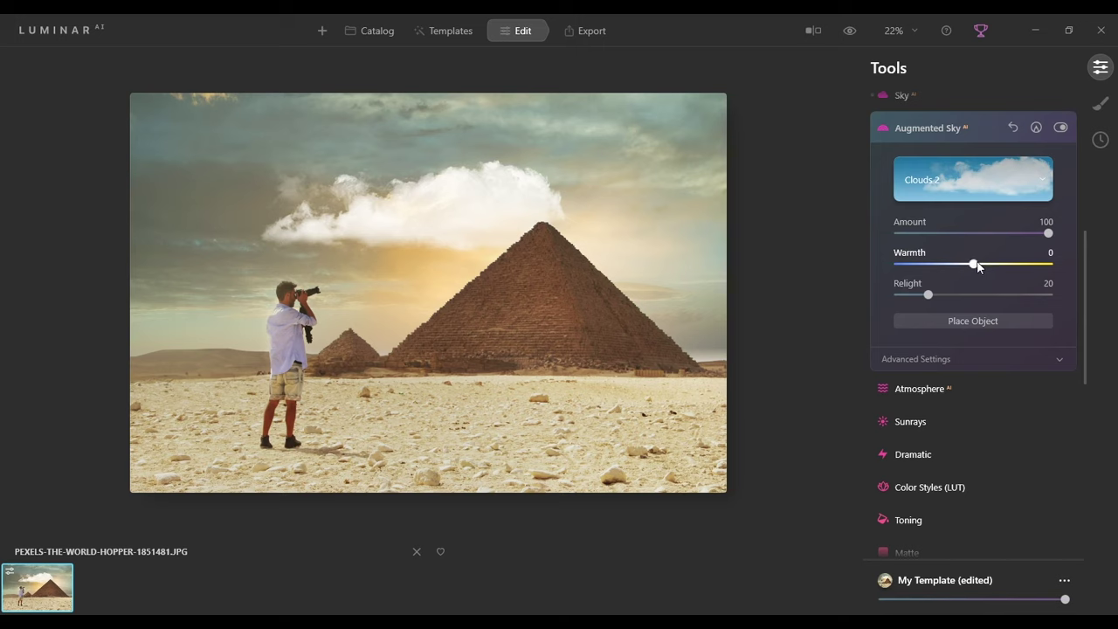
- Give Clouds 2 warmth 53 and amount 46, moving it up and right toward the pyramid
mouse_move(975, 266)
left_mouse_down()
mouse_move(1015, 268)
mouse_move(1037, 236)
mouse_move(960, 239)
mouse_move(969, 236)
left_mouse_up()
left_click(973, 320)
mouse_move(464, 200)
left_mouse_down()
mouse_move(627, 160)
mouse_move(691, 124)
mouse_move(707, 192)
mouse_move(693, 275)
left_mouse_up()
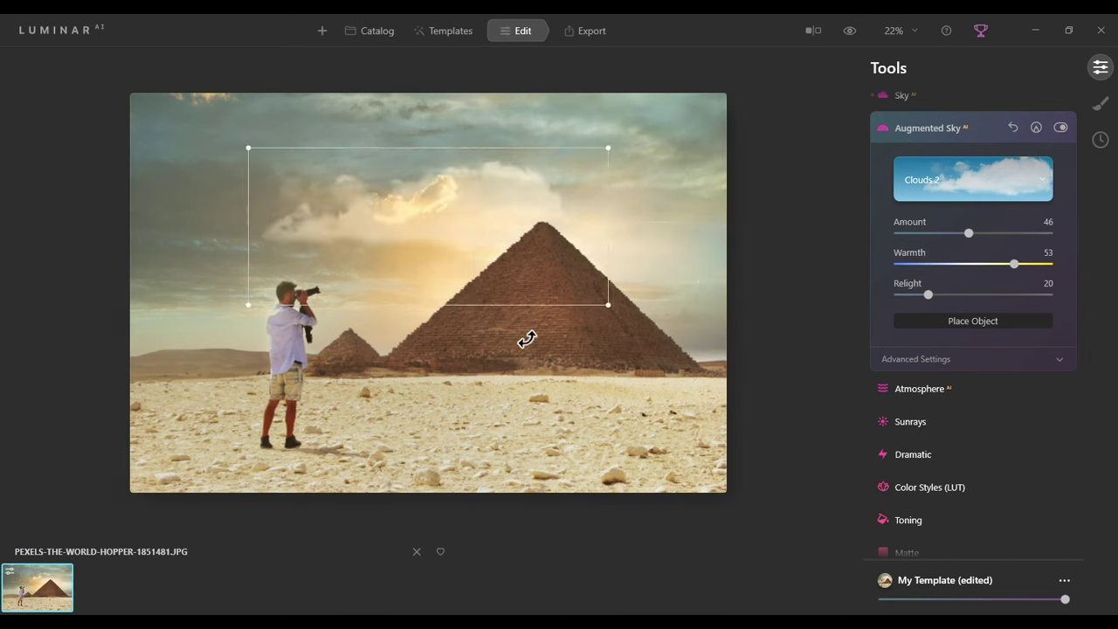
- Finish placing the cloud and add Sunrays at amount 35 with a sun centre
left_click(944, 320)
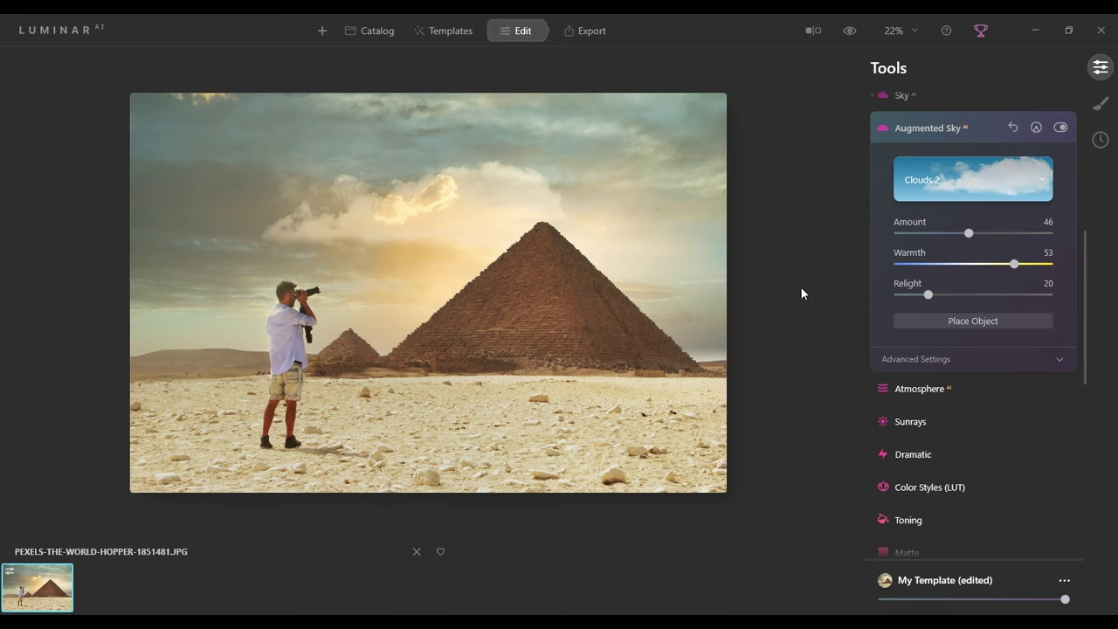
left_click(911, 424)
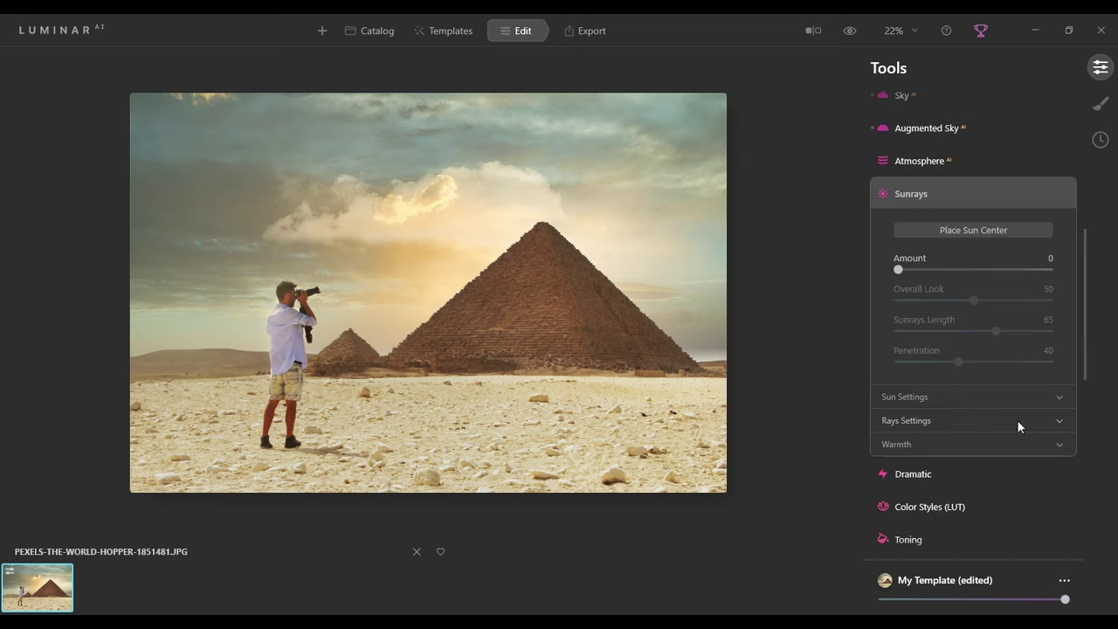
left_click(929, 236)
left_click_drag(308, 172, 356, 205)
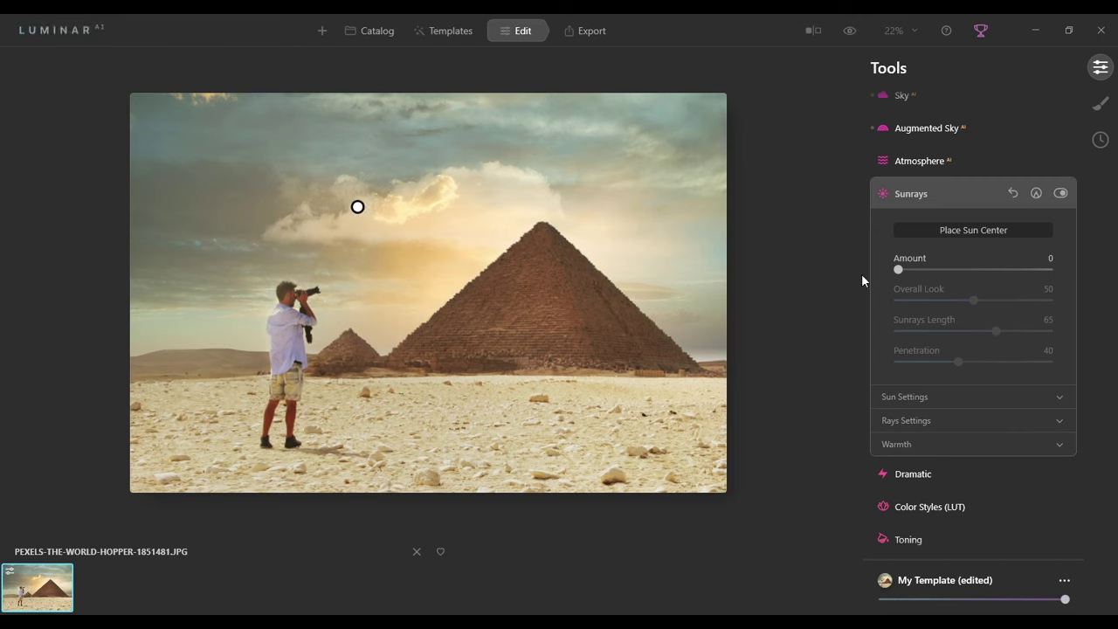
left_click_drag(898, 270, 951, 271)
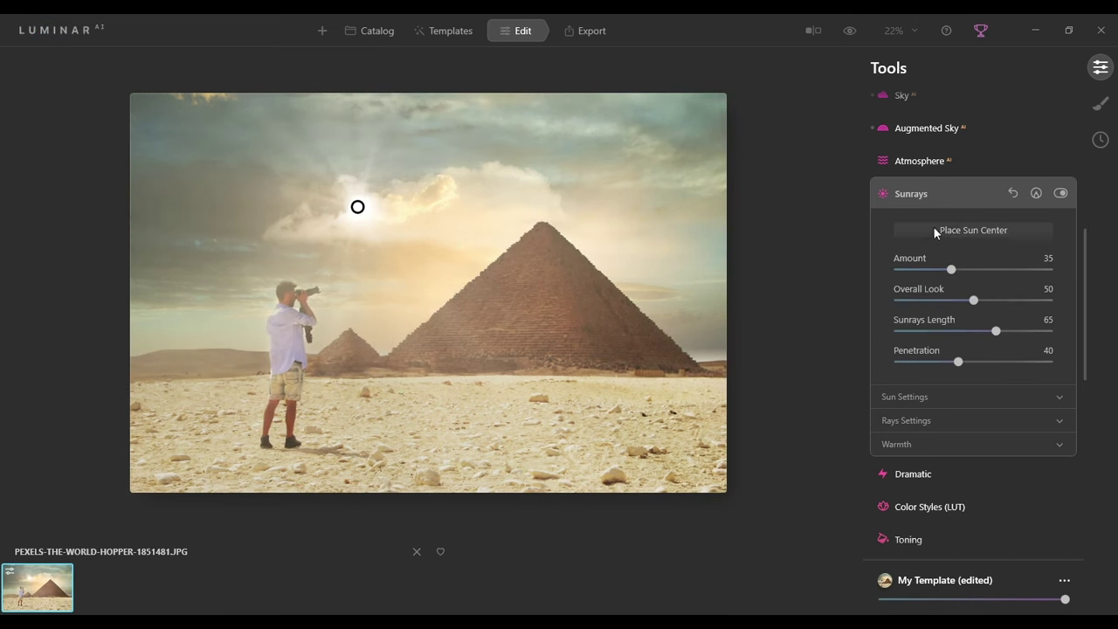
- Move the sunrays' sun centre onto the large pyramid's apex
left_click(294, 289)
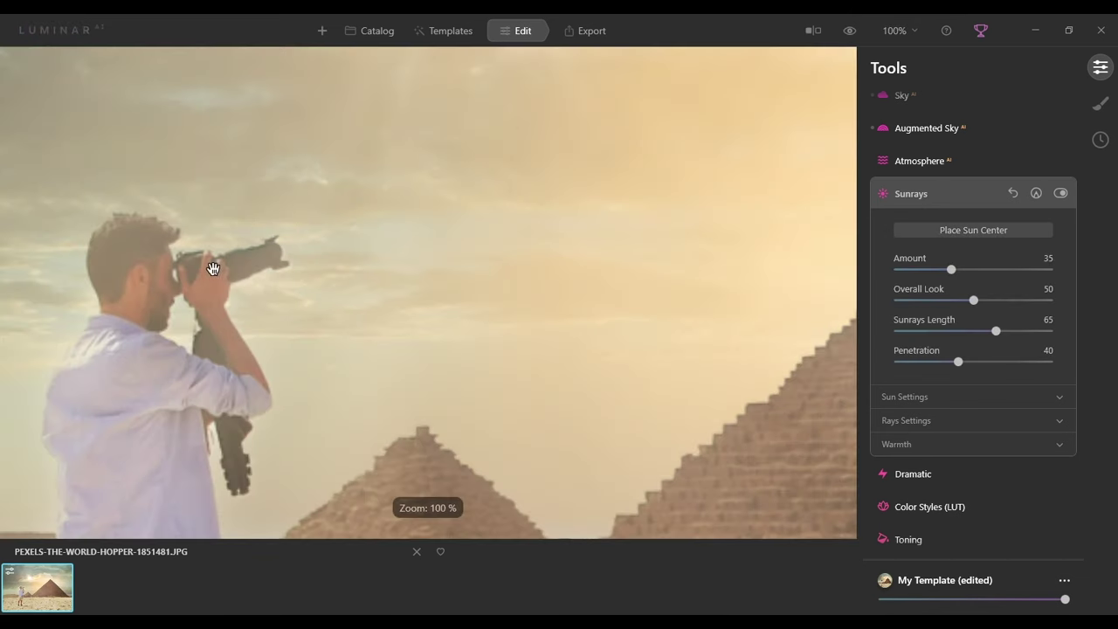
left_click(212, 268)
left_click(935, 232)
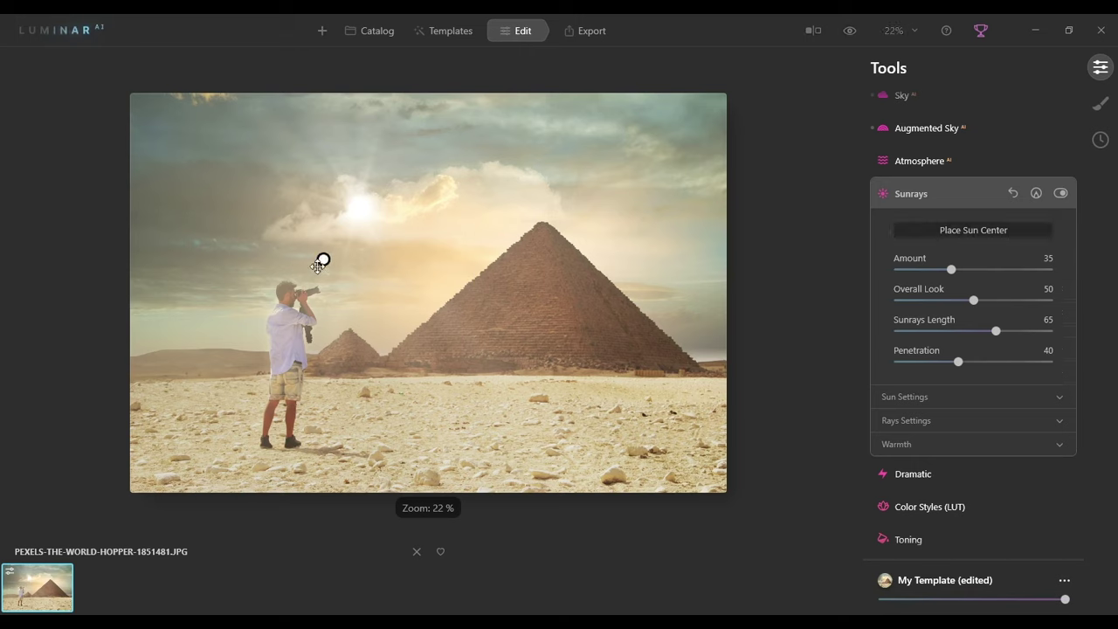
left_click(298, 312)
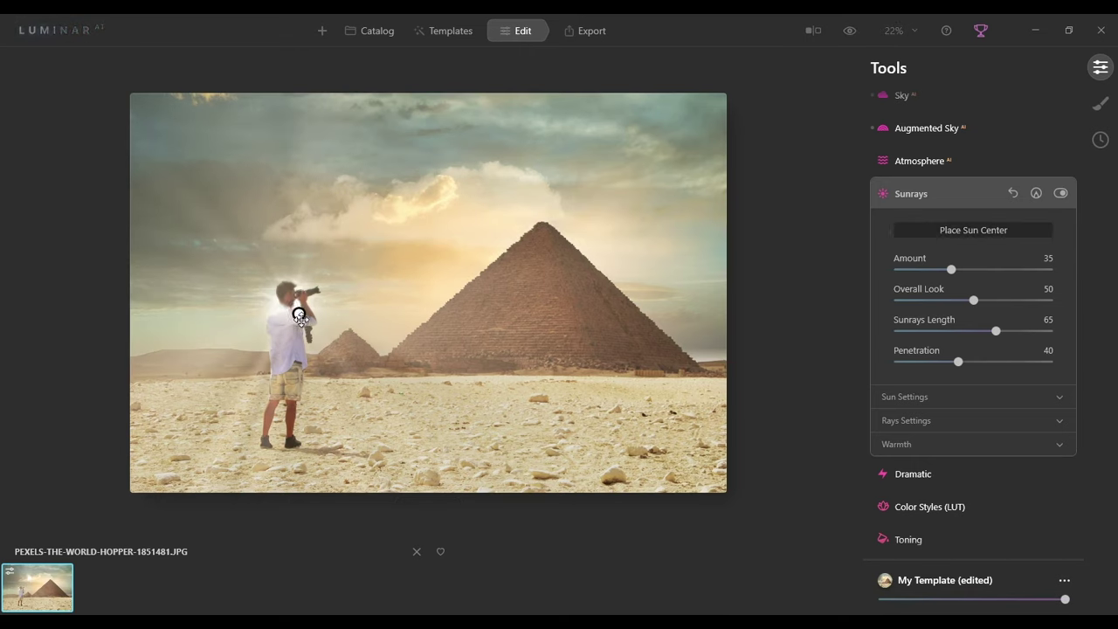
mouse_move(300, 316)
left_mouse_down()
mouse_move(545, 228)
mouse_move(545, 208)
mouse_move(544, 226)
left_mouse_up()
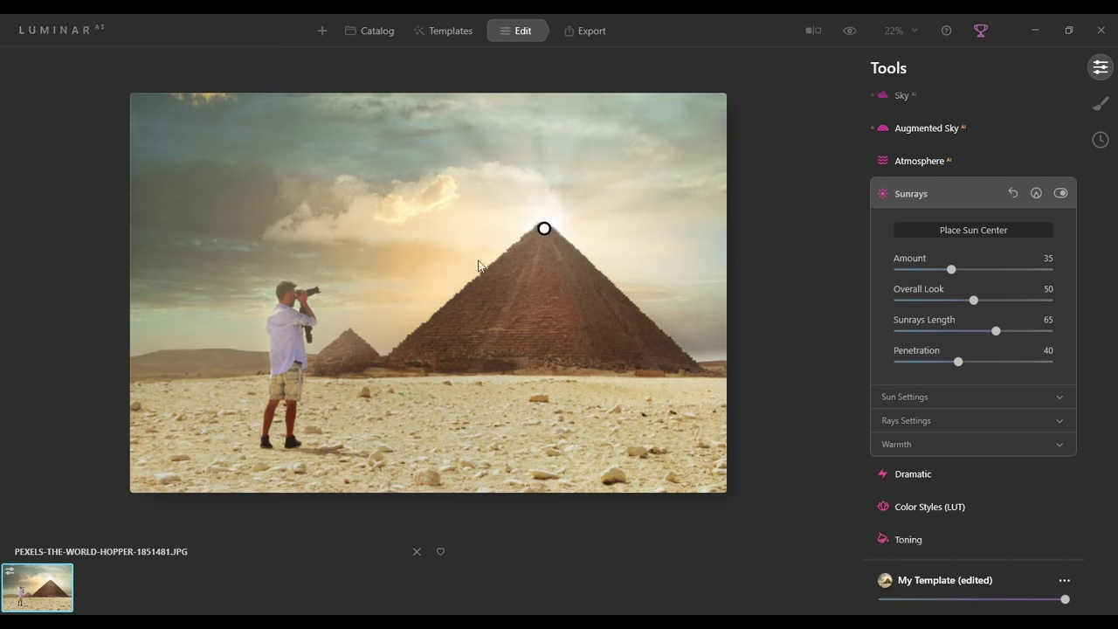
- Raise sunrays Penetration to 59, Overall Look to 65 and Amount to 42
left_click_drag(959, 362, 994, 362)
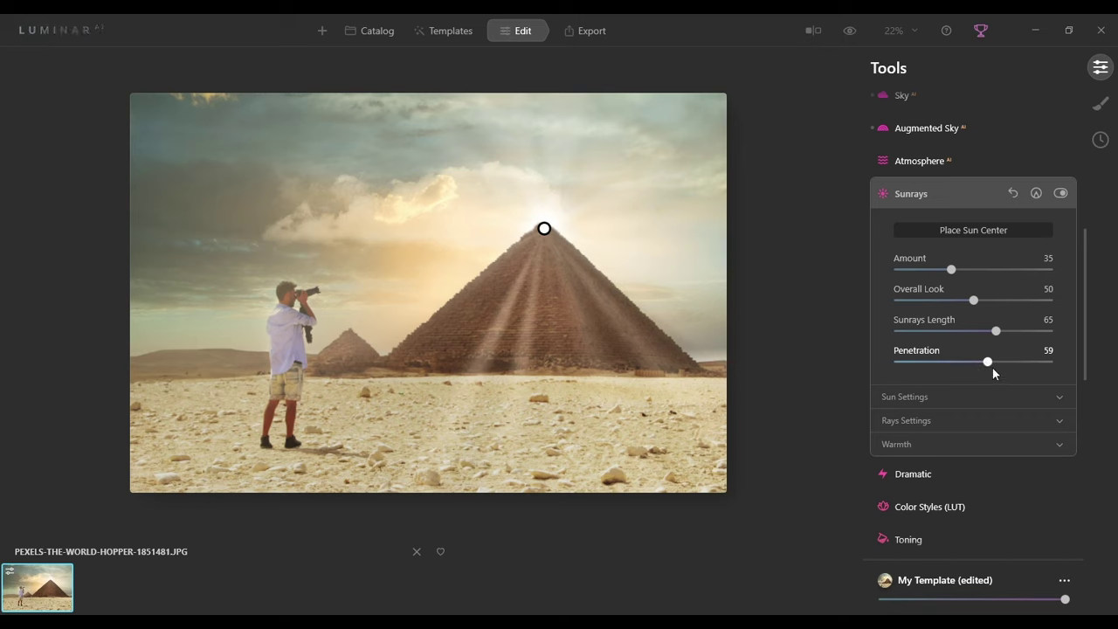
left_click_drag(975, 301, 996, 301)
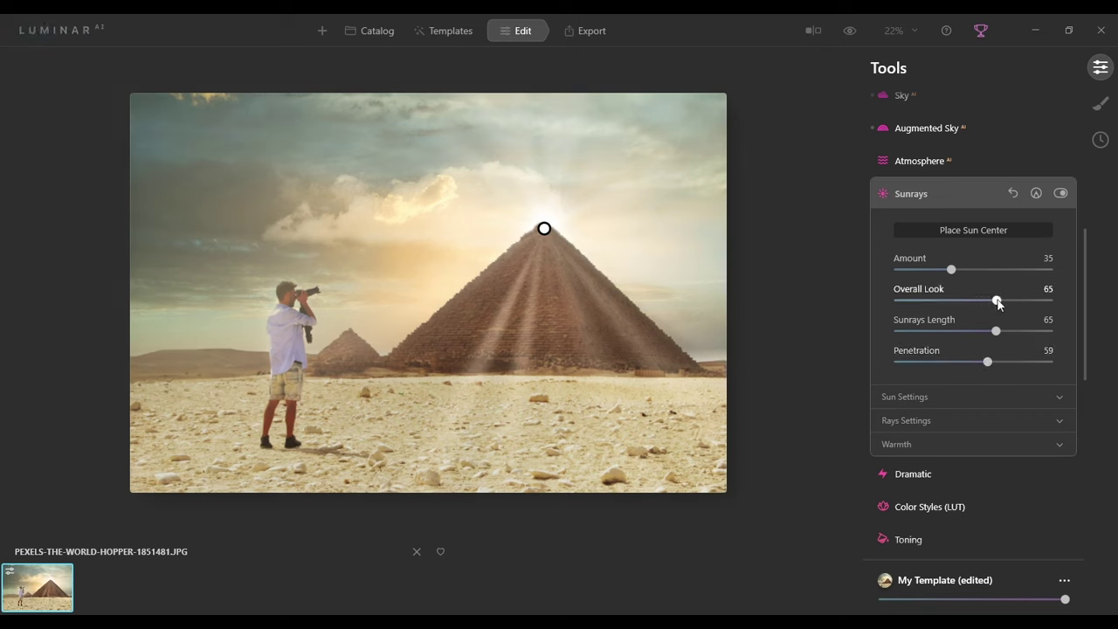
left_click_drag(953, 270, 963, 270)
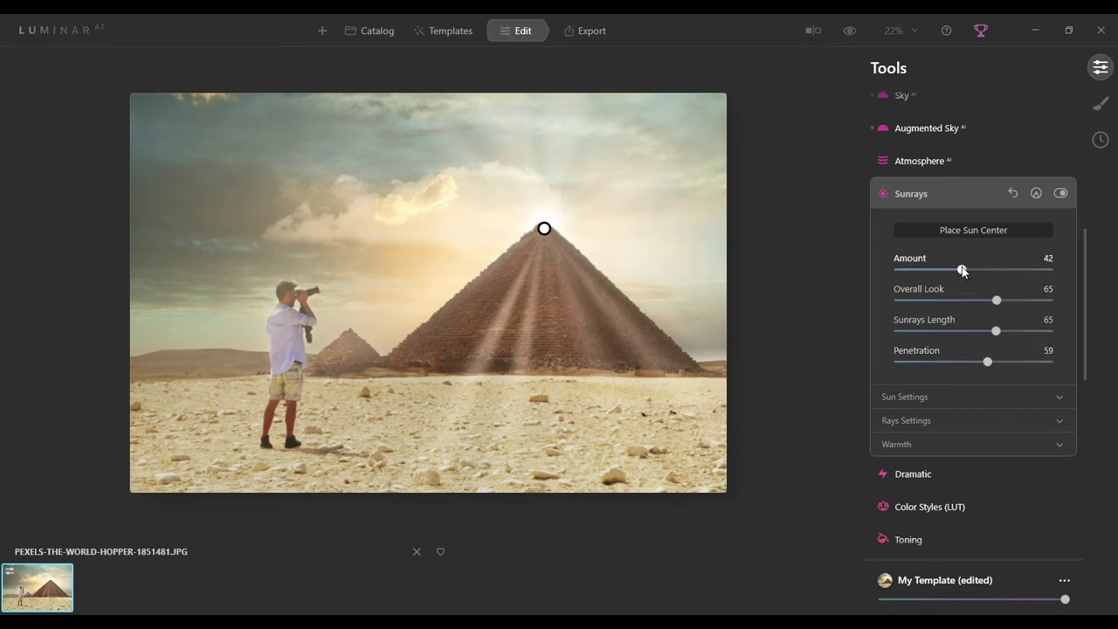
left_click(913, 474)
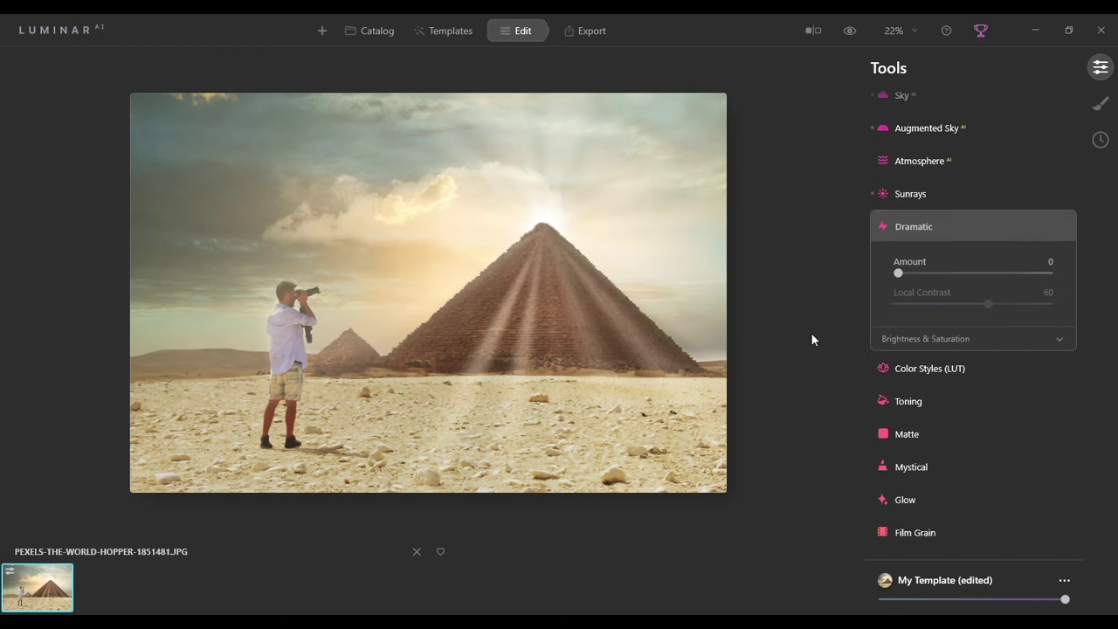
- Set the Color Styles (LUT) amount to 23
left_click(1065, 368)
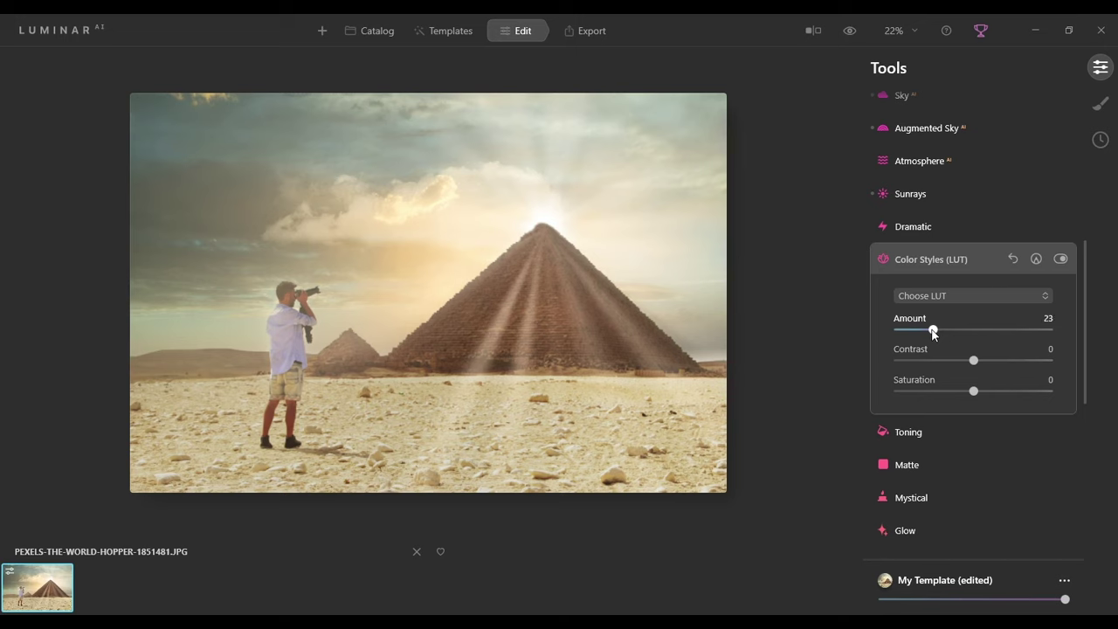
left_click_drag(910, 332, 934, 330)
left_click(1002, 227)
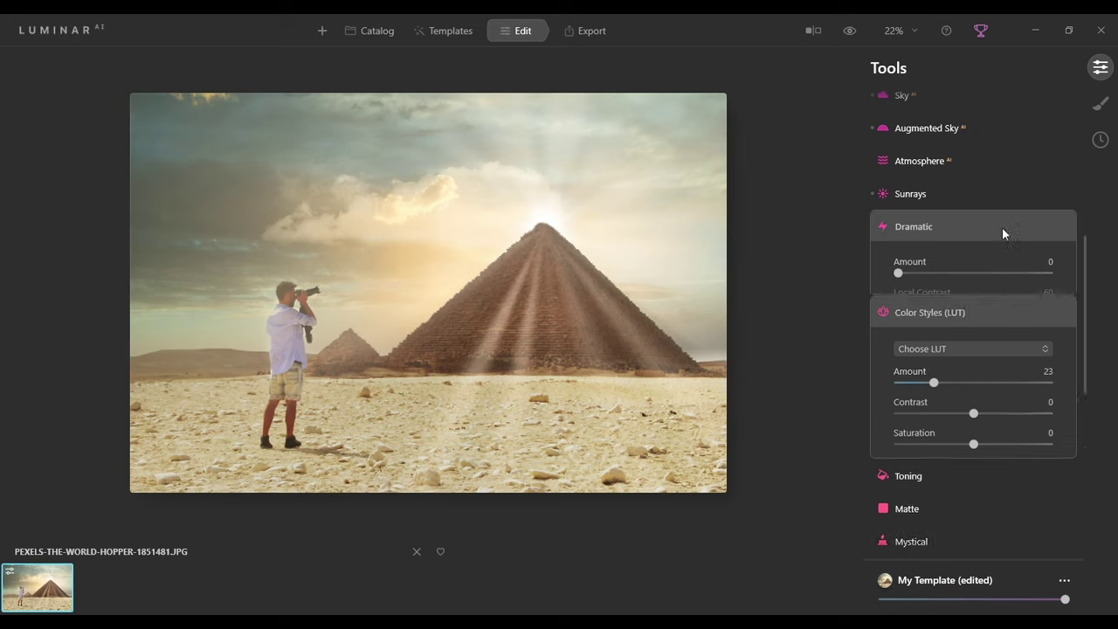
- Tone the shadows at saturation 28 and the highlights at saturation 16
left_click(918, 402)
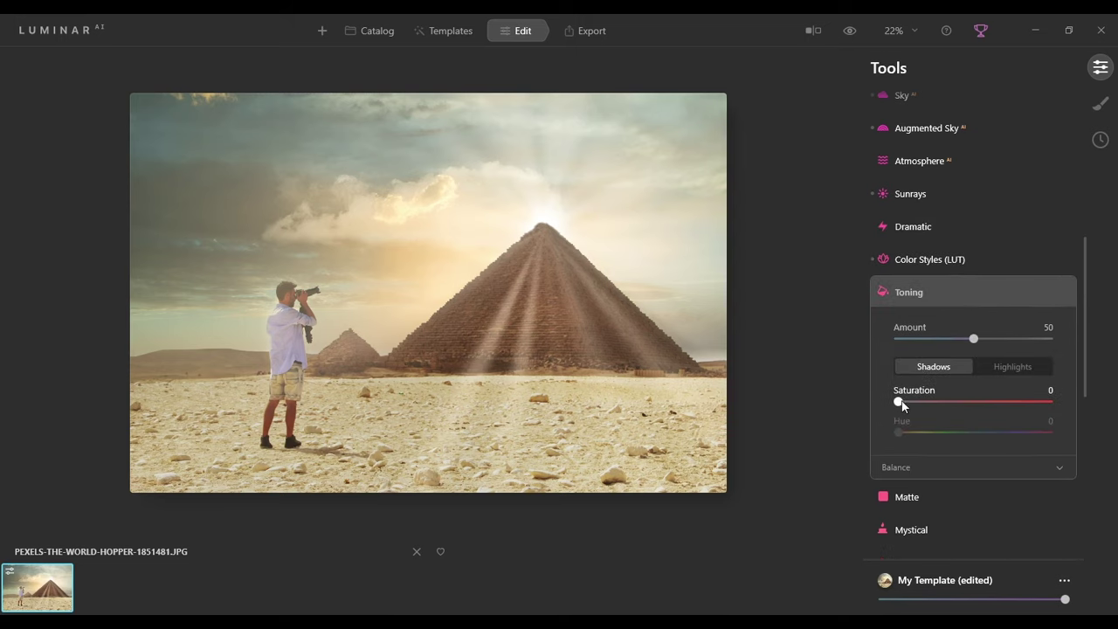
left_click_drag(899, 402, 942, 402)
left_click(1005, 366)
left_click_drag(899, 402, 926, 409)
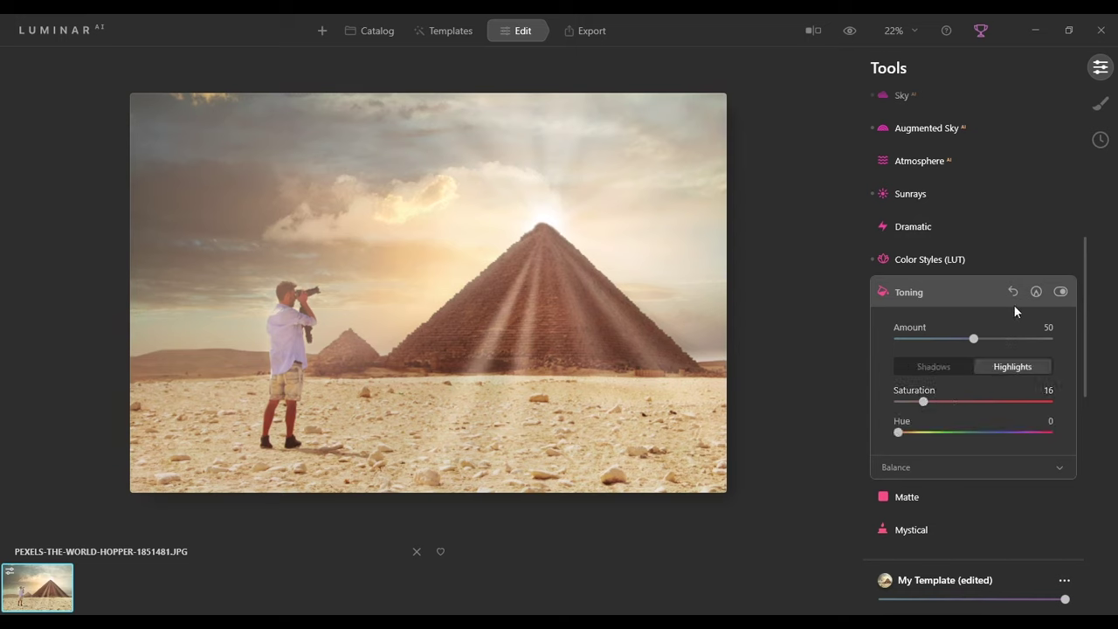
left_click(926, 260)
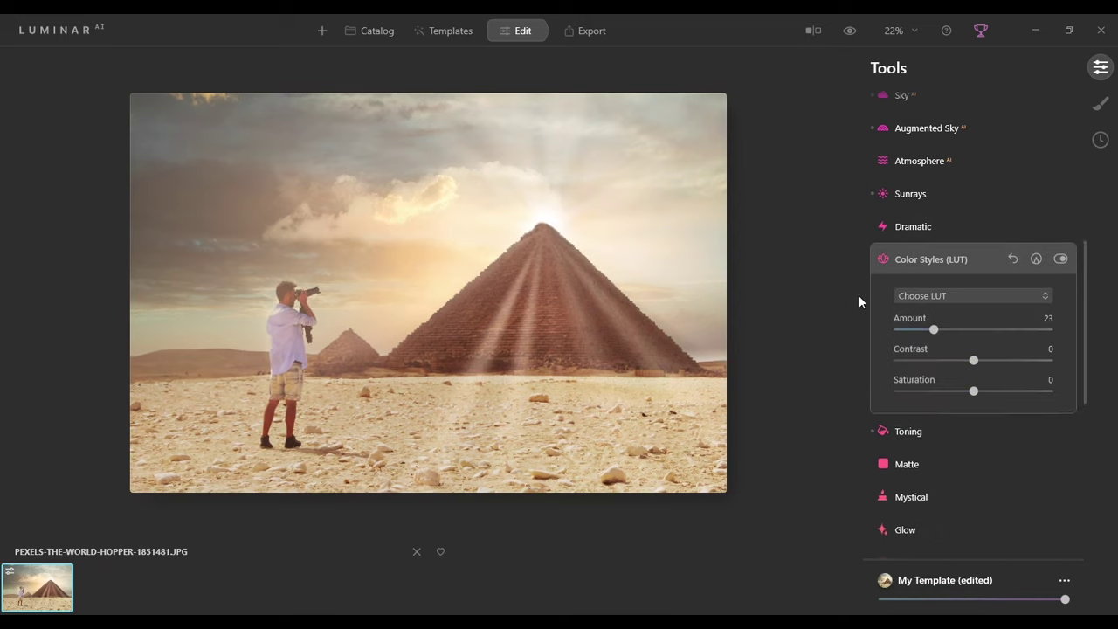
- Add Film Grain at amount 10 with size 25 and roughness 21
scroll(907, 454, "down", 1)
scroll(909, 463, "down", 2)
left_click(913, 463)
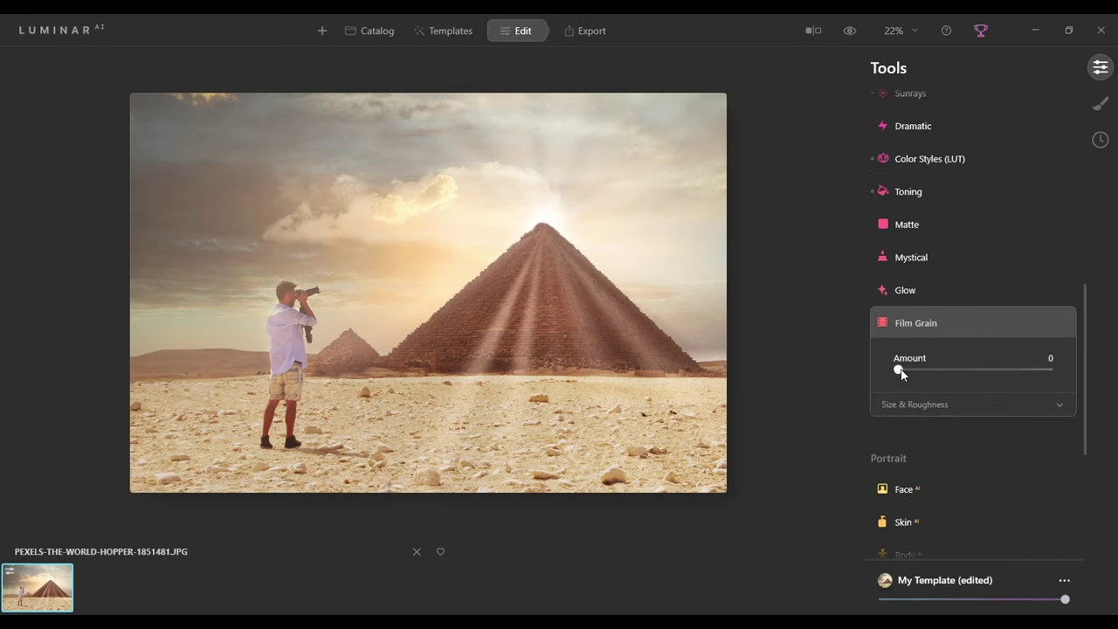
left_click_drag(901, 372, 913, 376)
left_click(1044, 404)
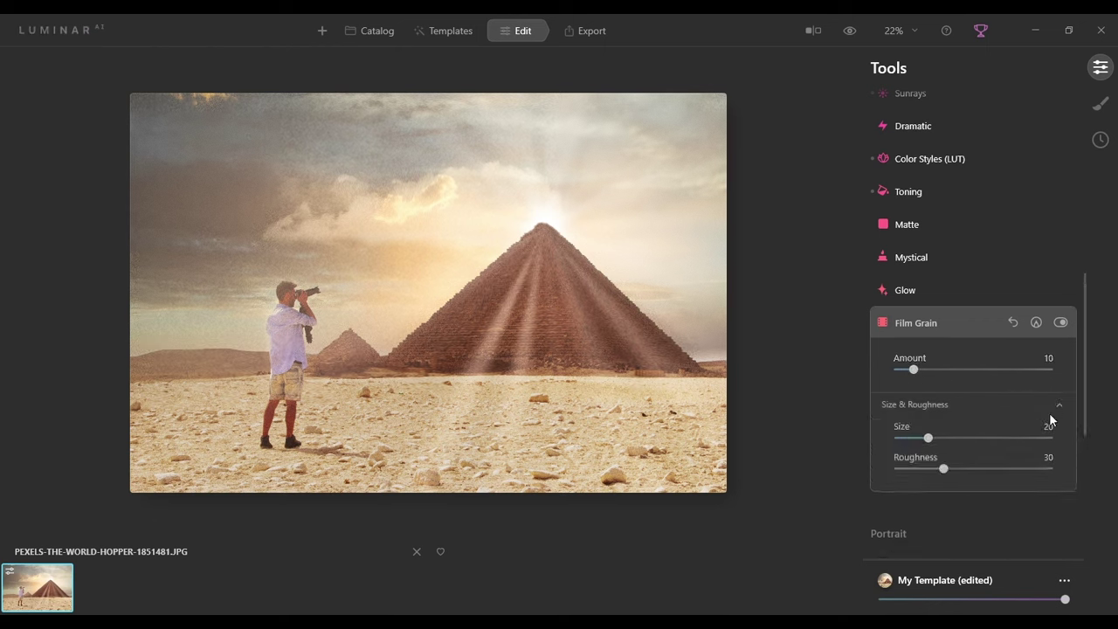
left_click(935, 437)
left_click(935, 469)
scroll(949, 237, "up", 5)
scroll(950, 237, "up", 3)
- In the Light tool, set Temperature to -13, Exposure to -0.98 and Highlights to -15
scroll(950, 237, "up", 1)
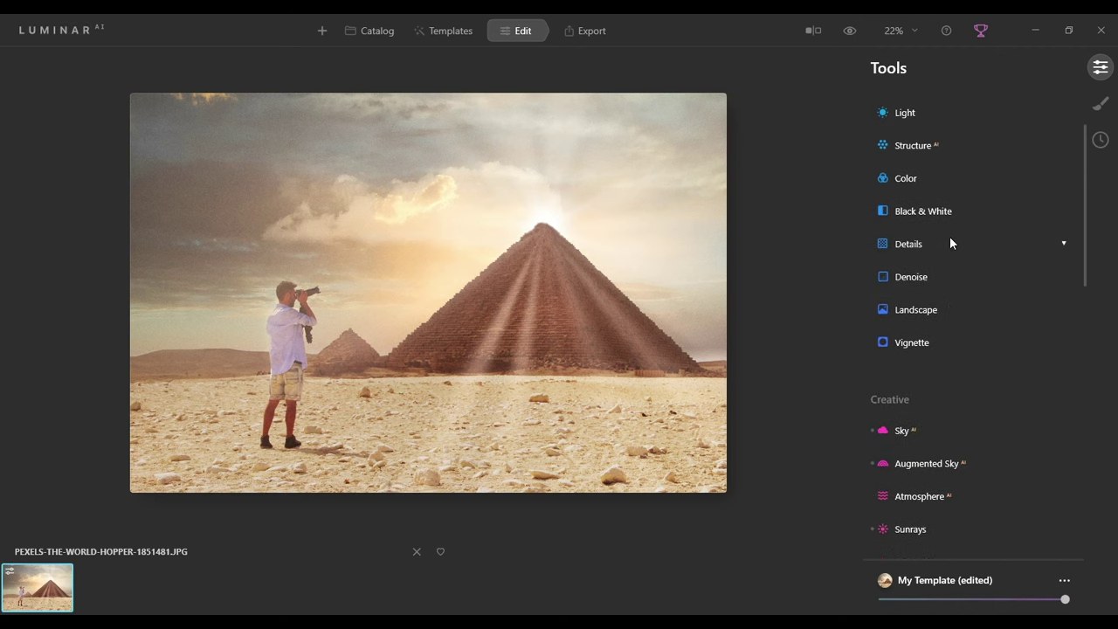
scroll(950, 237, "up", 1)
scroll(950, 238, "up", 1)
scroll(950, 237, "up", 1)
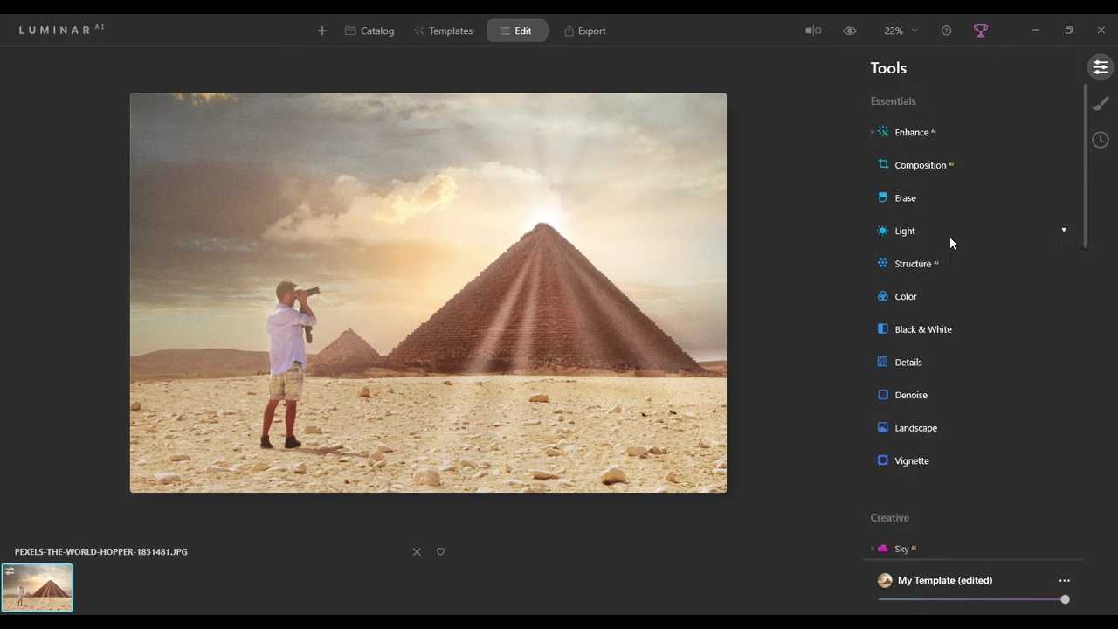
left_click(905, 231)
left_click_drag(974, 307, 963, 308)
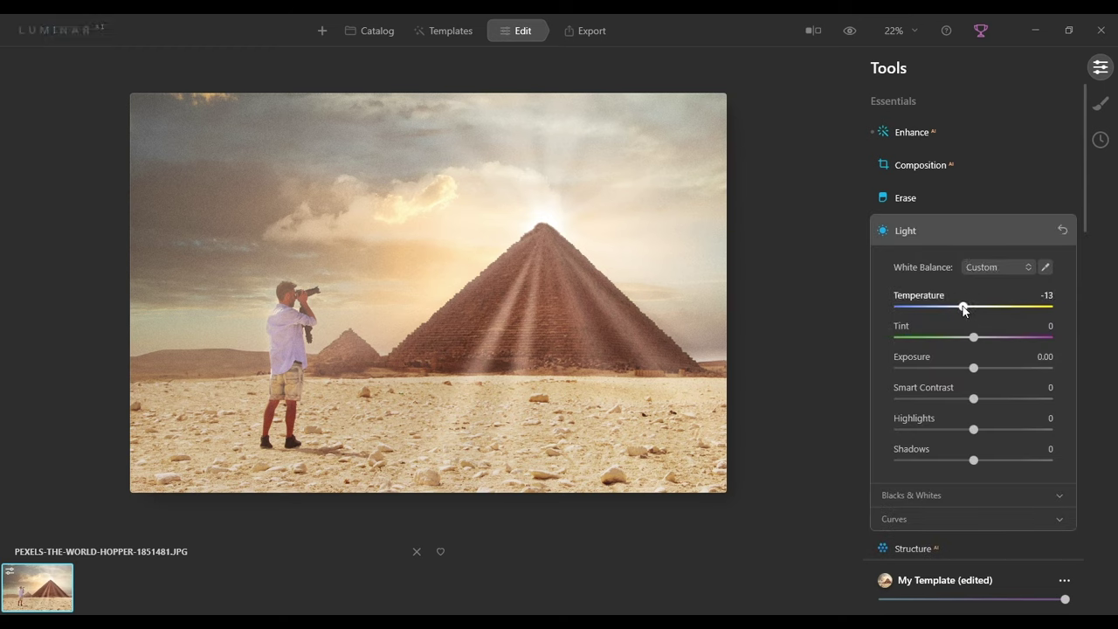
left_click_drag(972, 370, 939, 370)
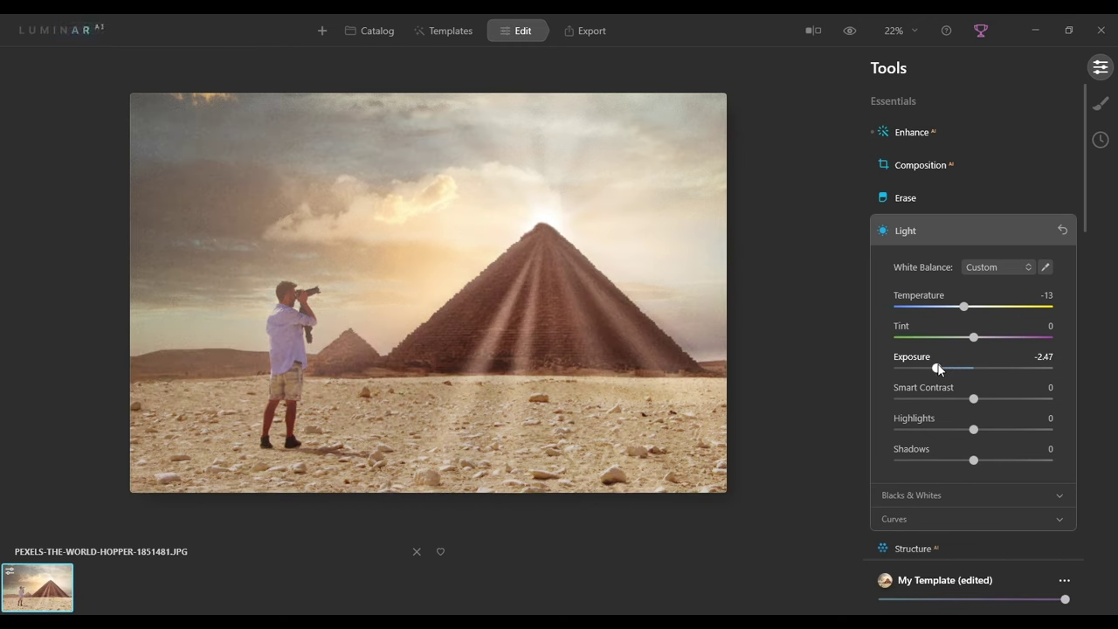
left_click_drag(939, 364, 962, 372)
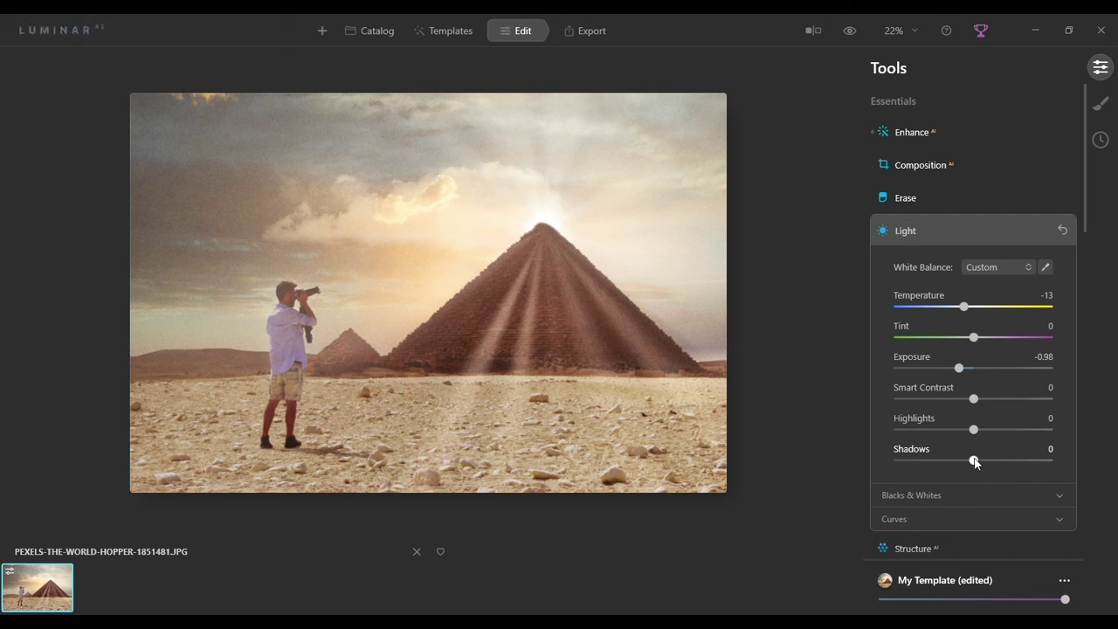
left_click_drag(974, 430, 962, 430)
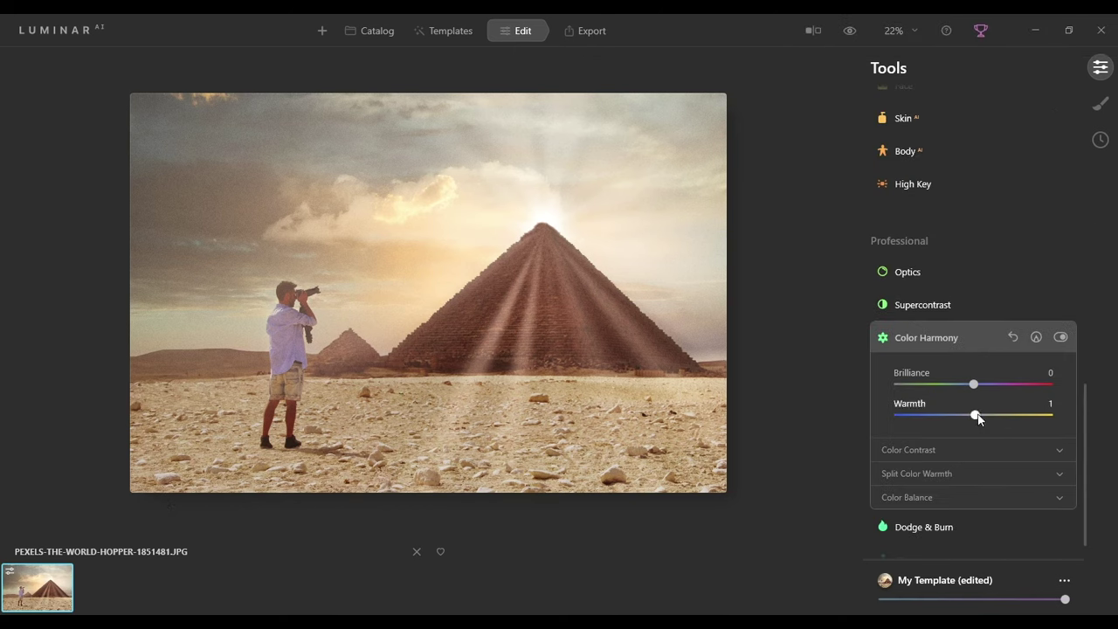
- Set Color Harmony Warmth 77, Brilliance 13, and Shadows balance Magenta-Green 17, Yellow-Blue -11
left_click_drag(978, 419, 1034, 419)
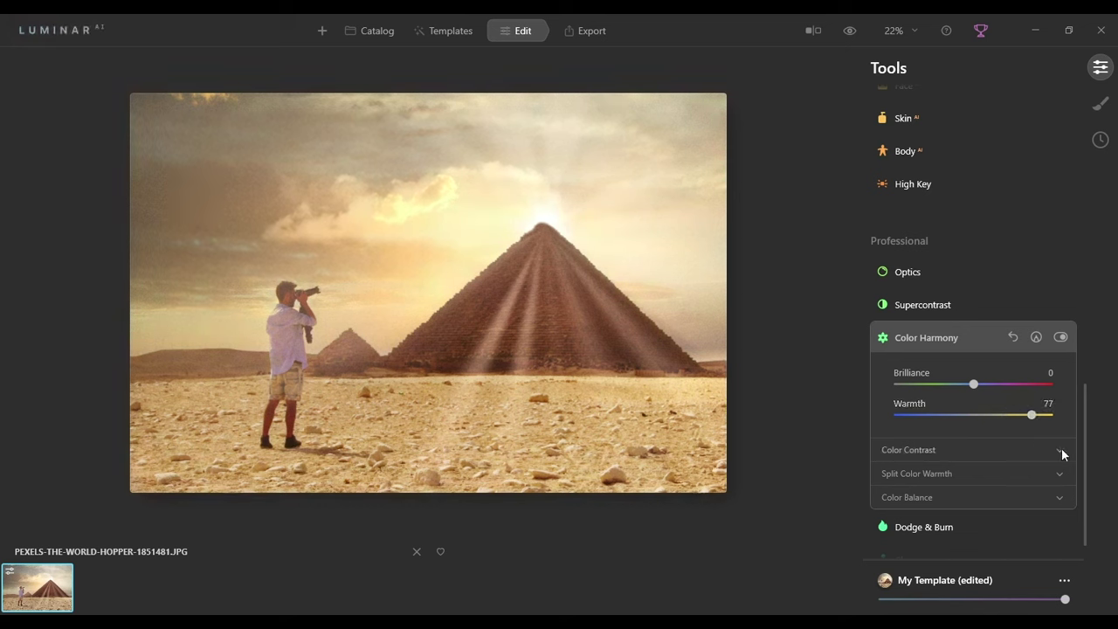
left_click(1055, 497)
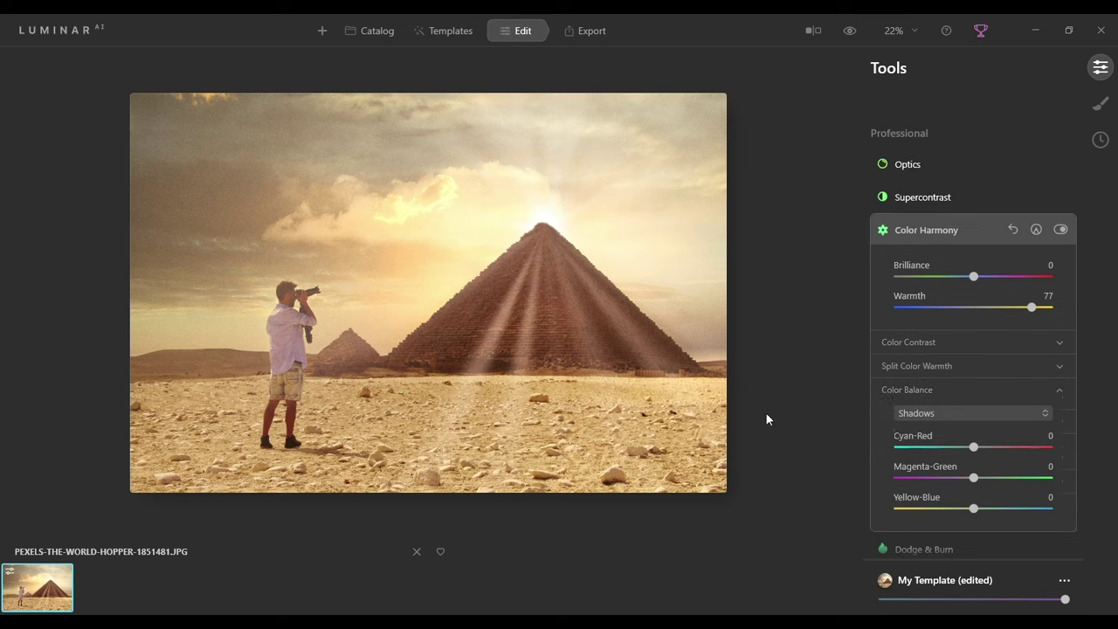
mouse_move(974, 508)
left_mouse_down()
mouse_move(949, 509)
mouse_move(964, 510)
mouse_move(978, 478)
mouse_move(1003, 478)
mouse_move(988, 482)
left_mouse_up()
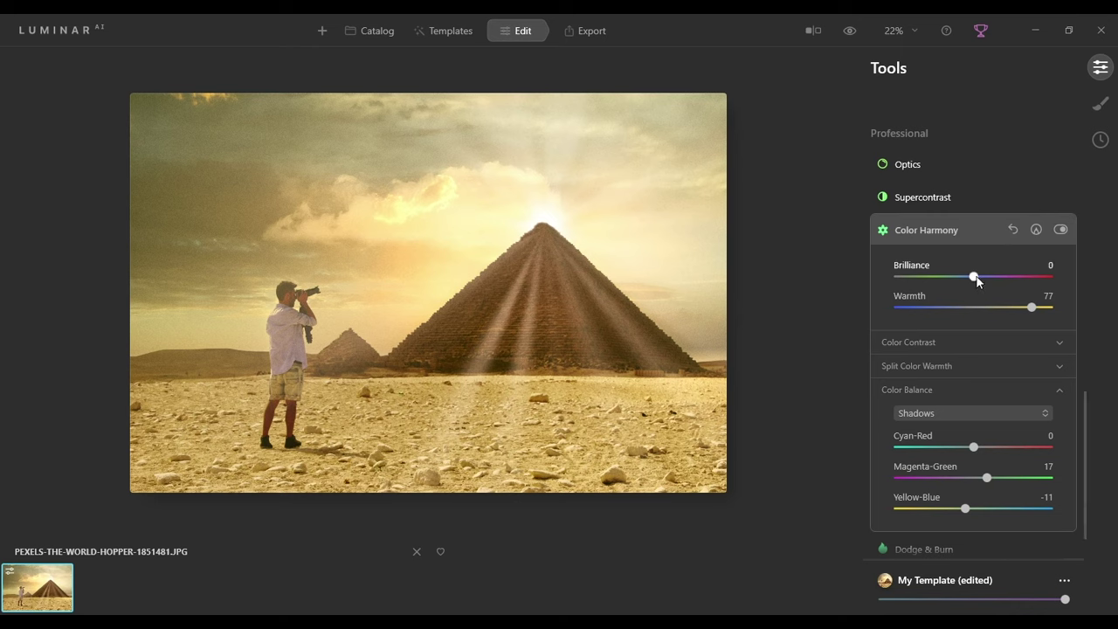
left_click_drag(985, 276, 988, 276)
left_click(1060, 230)
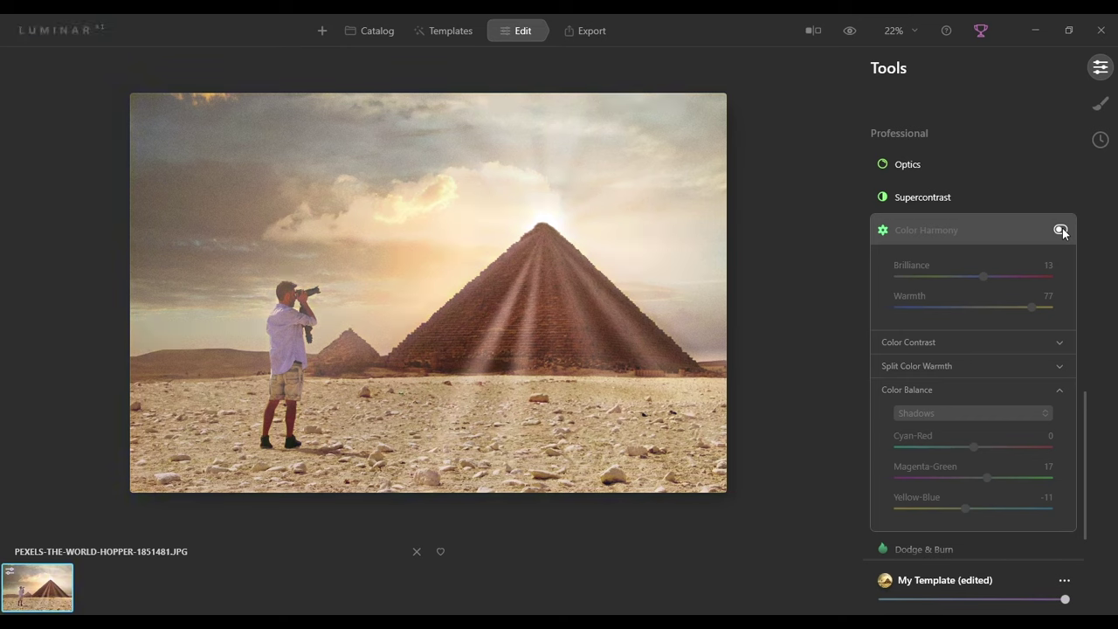
left_click(1063, 230)
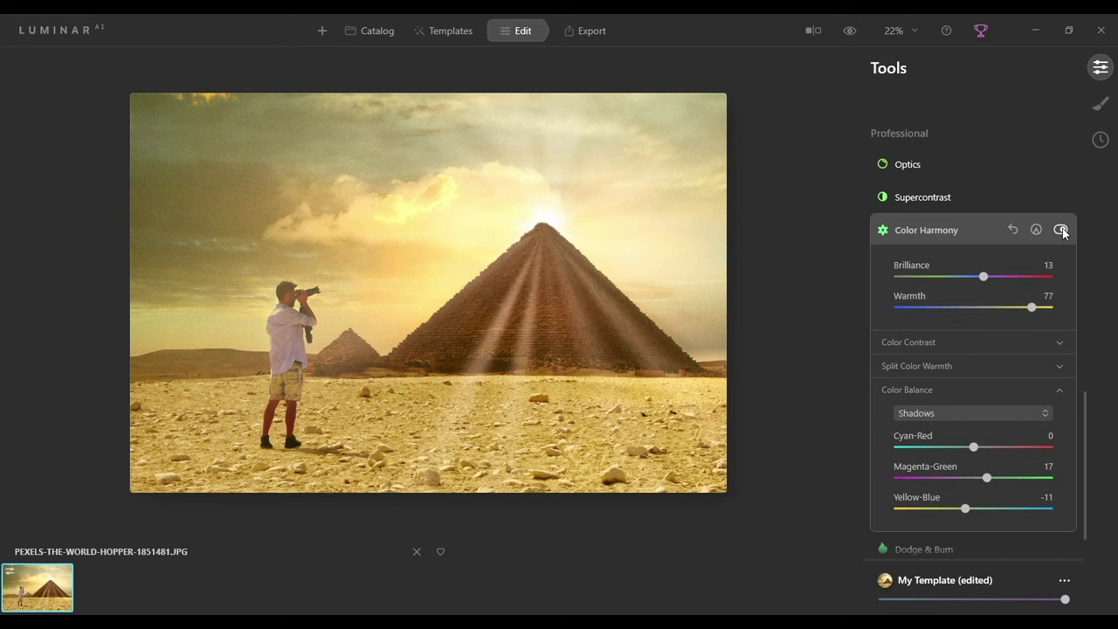
left_click(1062, 230)
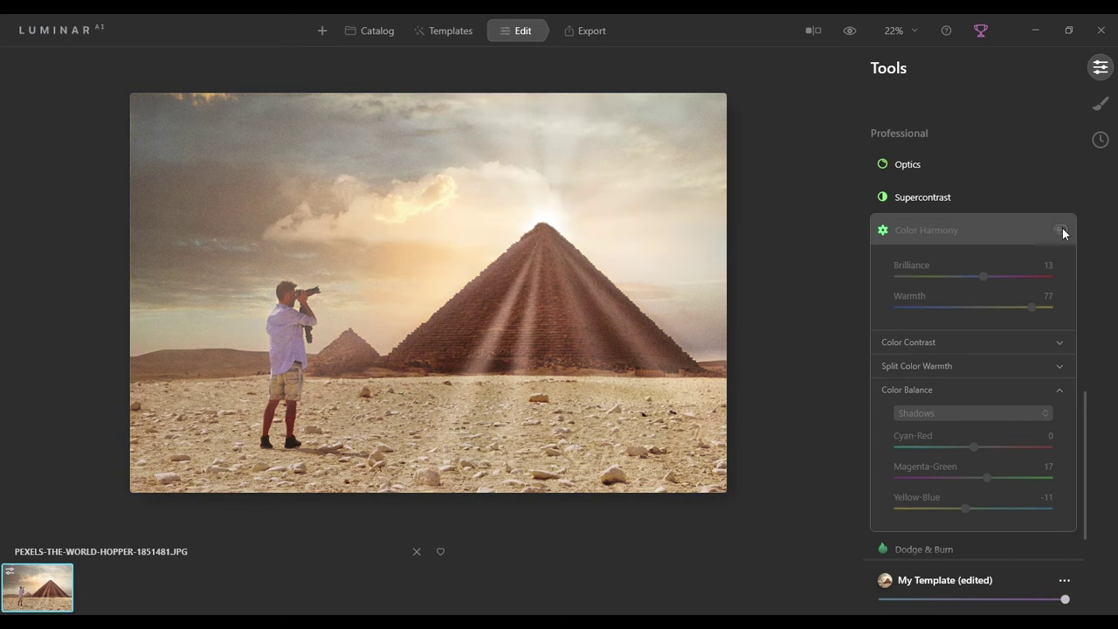
left_click(1062, 230)
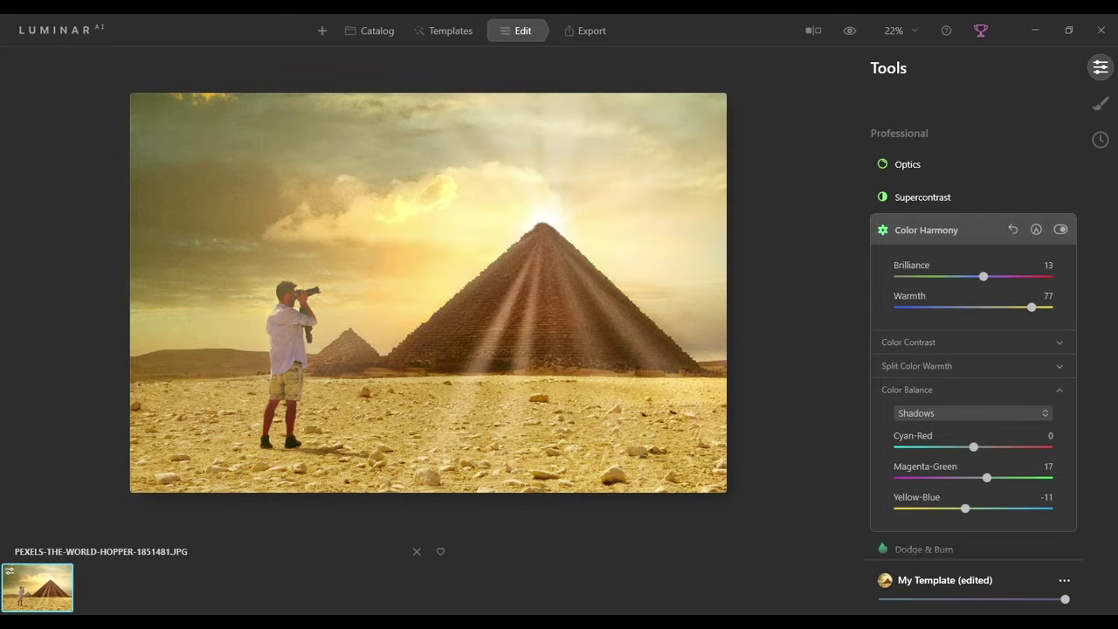